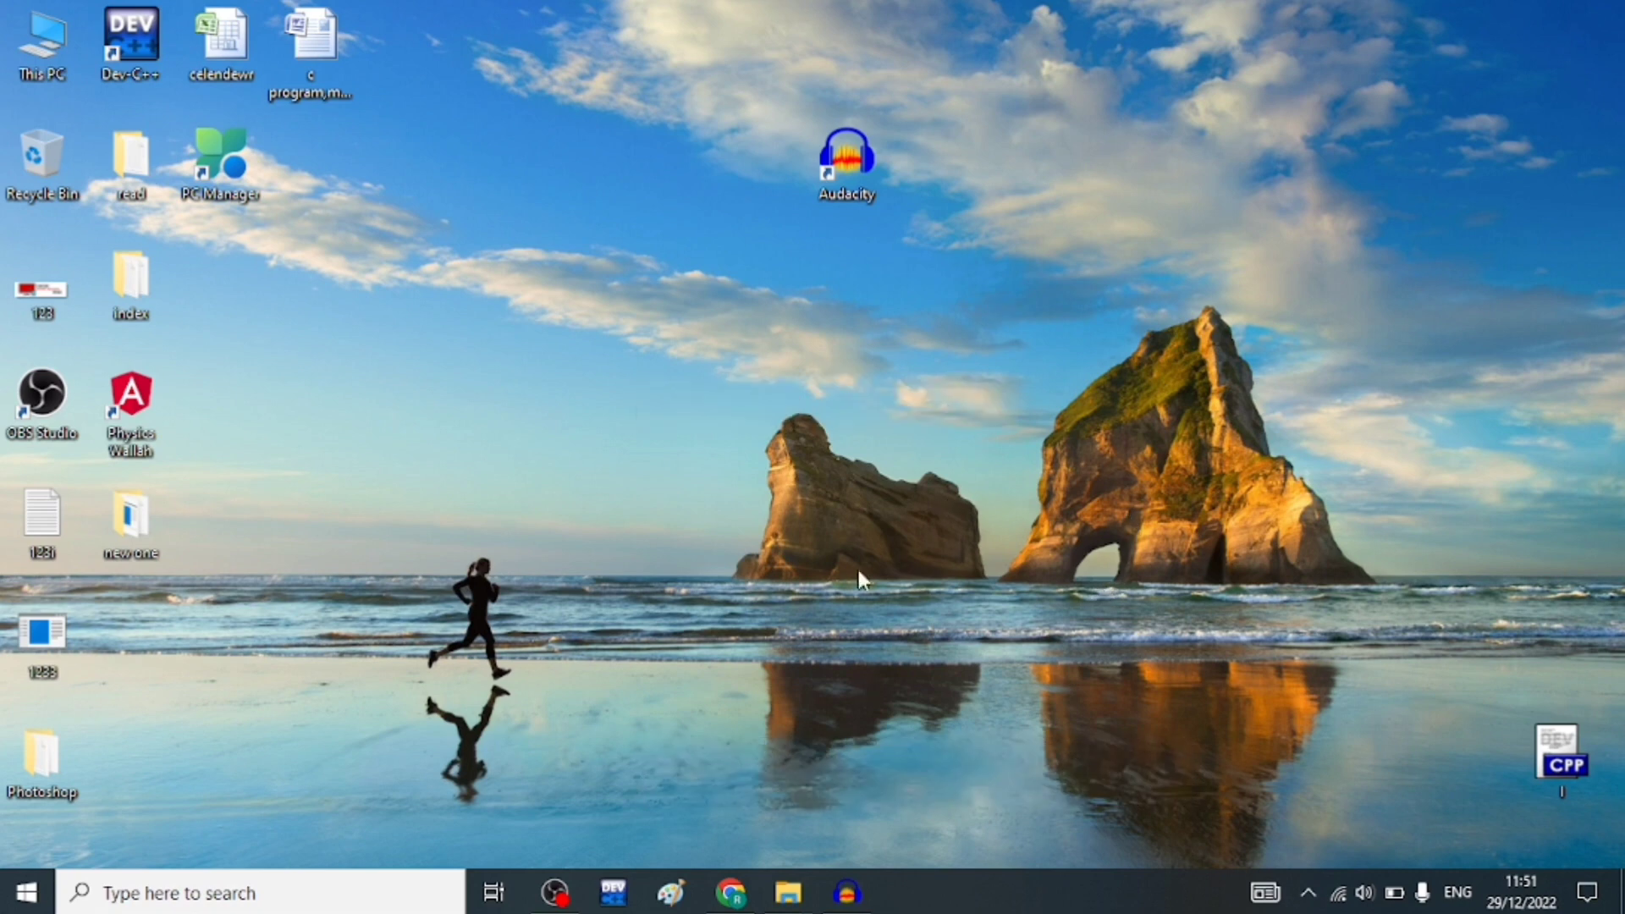
Step: Switch to Chrome, search for audacity and view the Download page on the Audacity website, then minimize the browser
drag(840, 171, 844, 254)
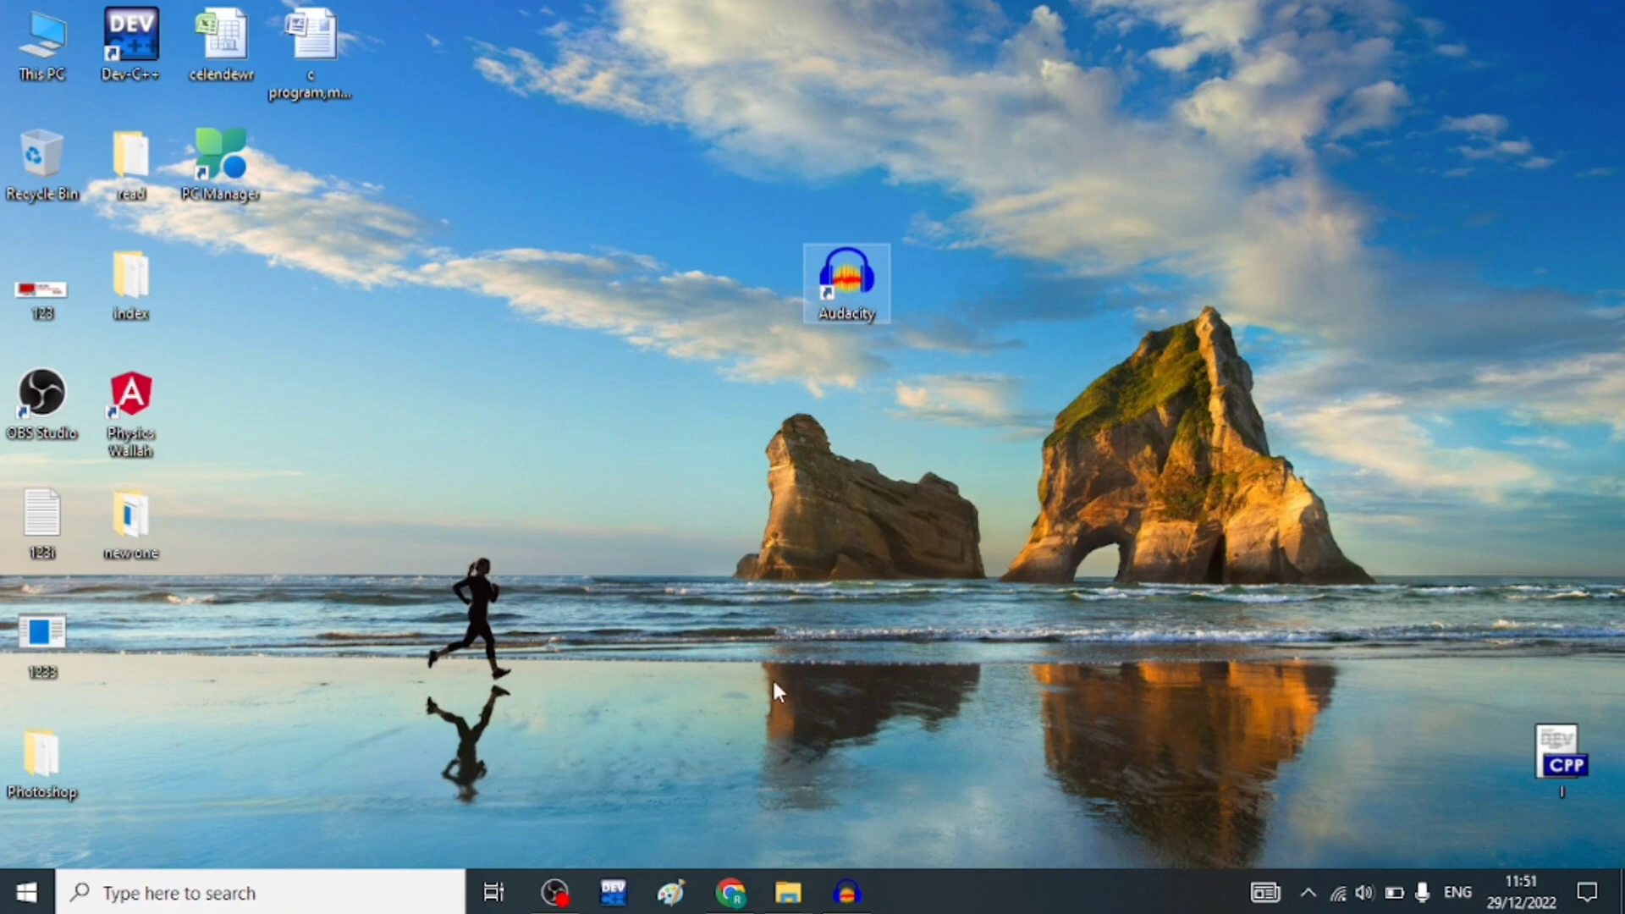
click(731, 893)
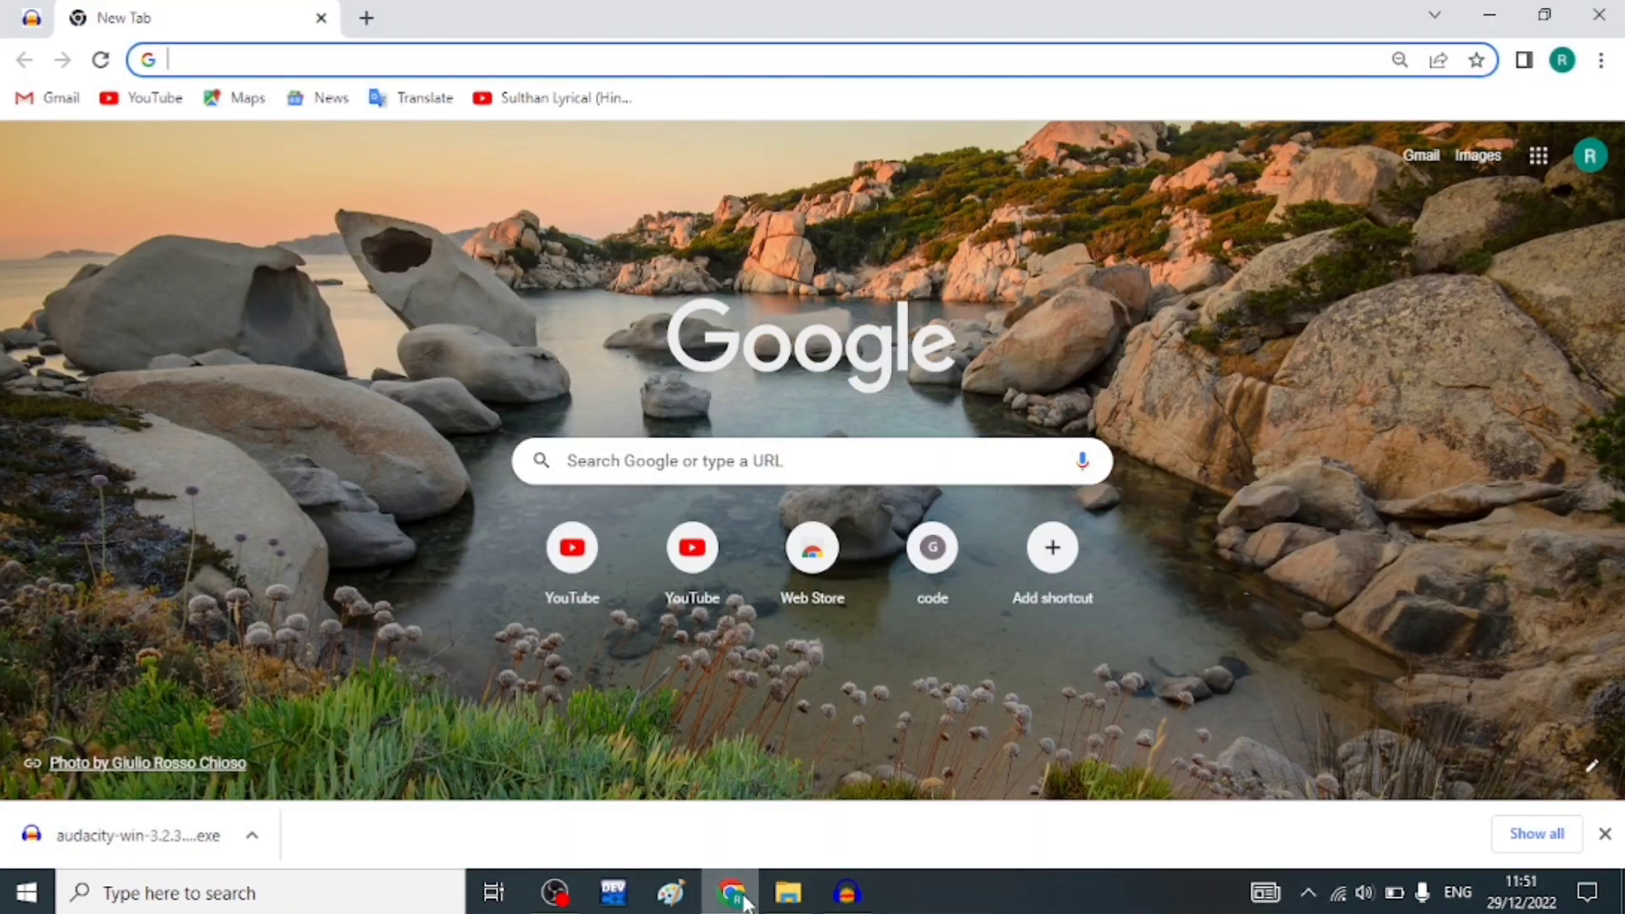
text(a)
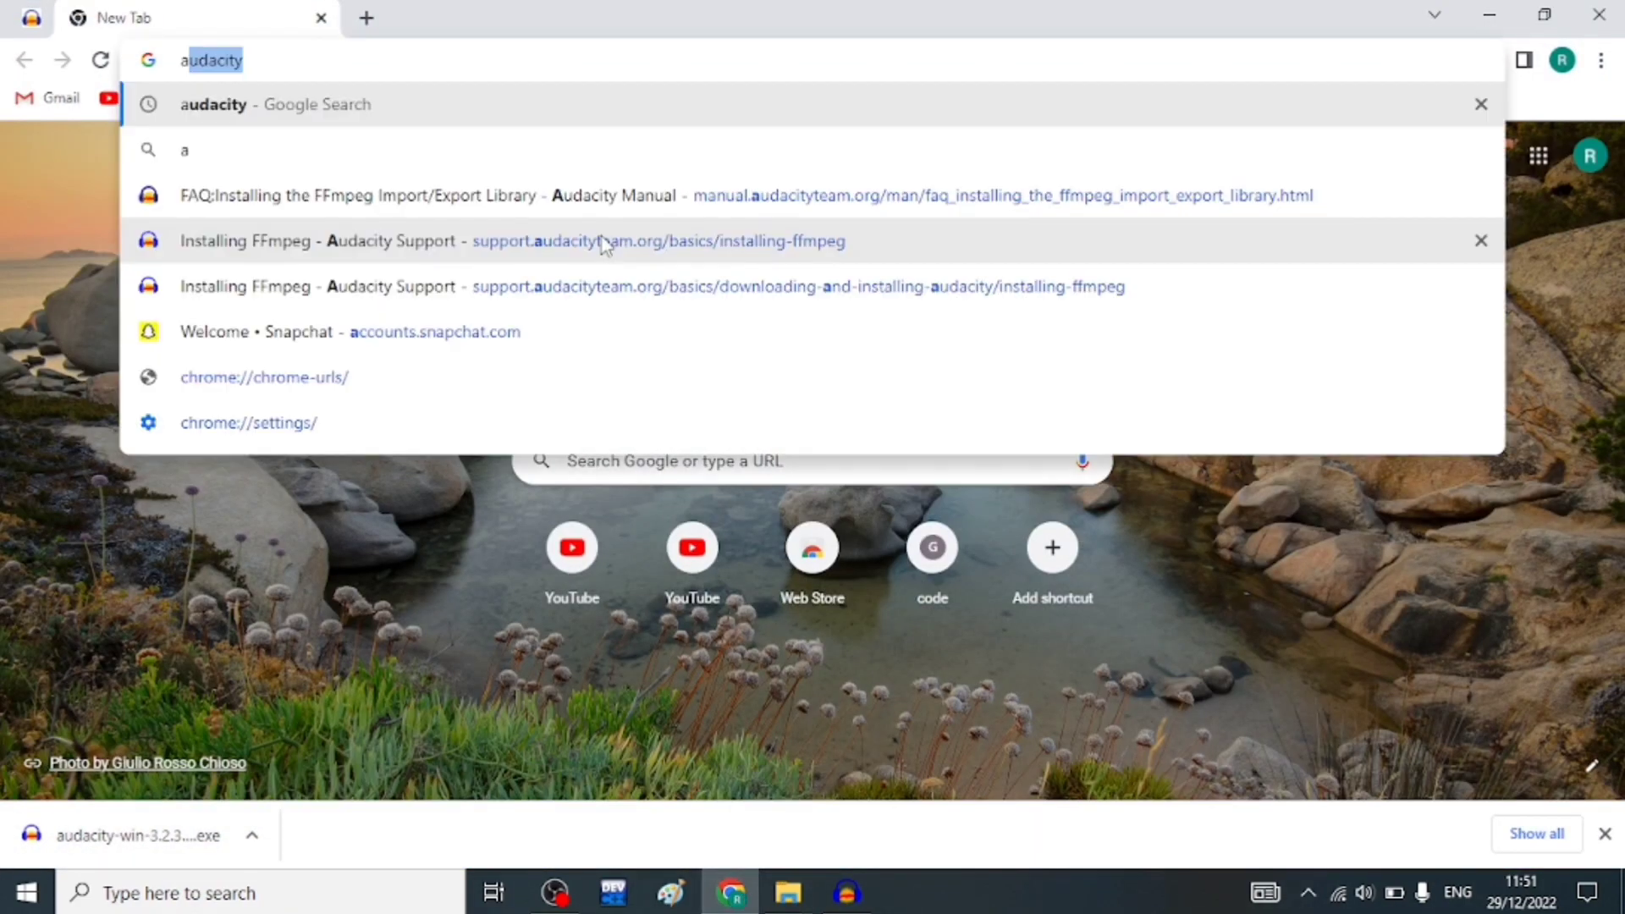
click(300, 109)
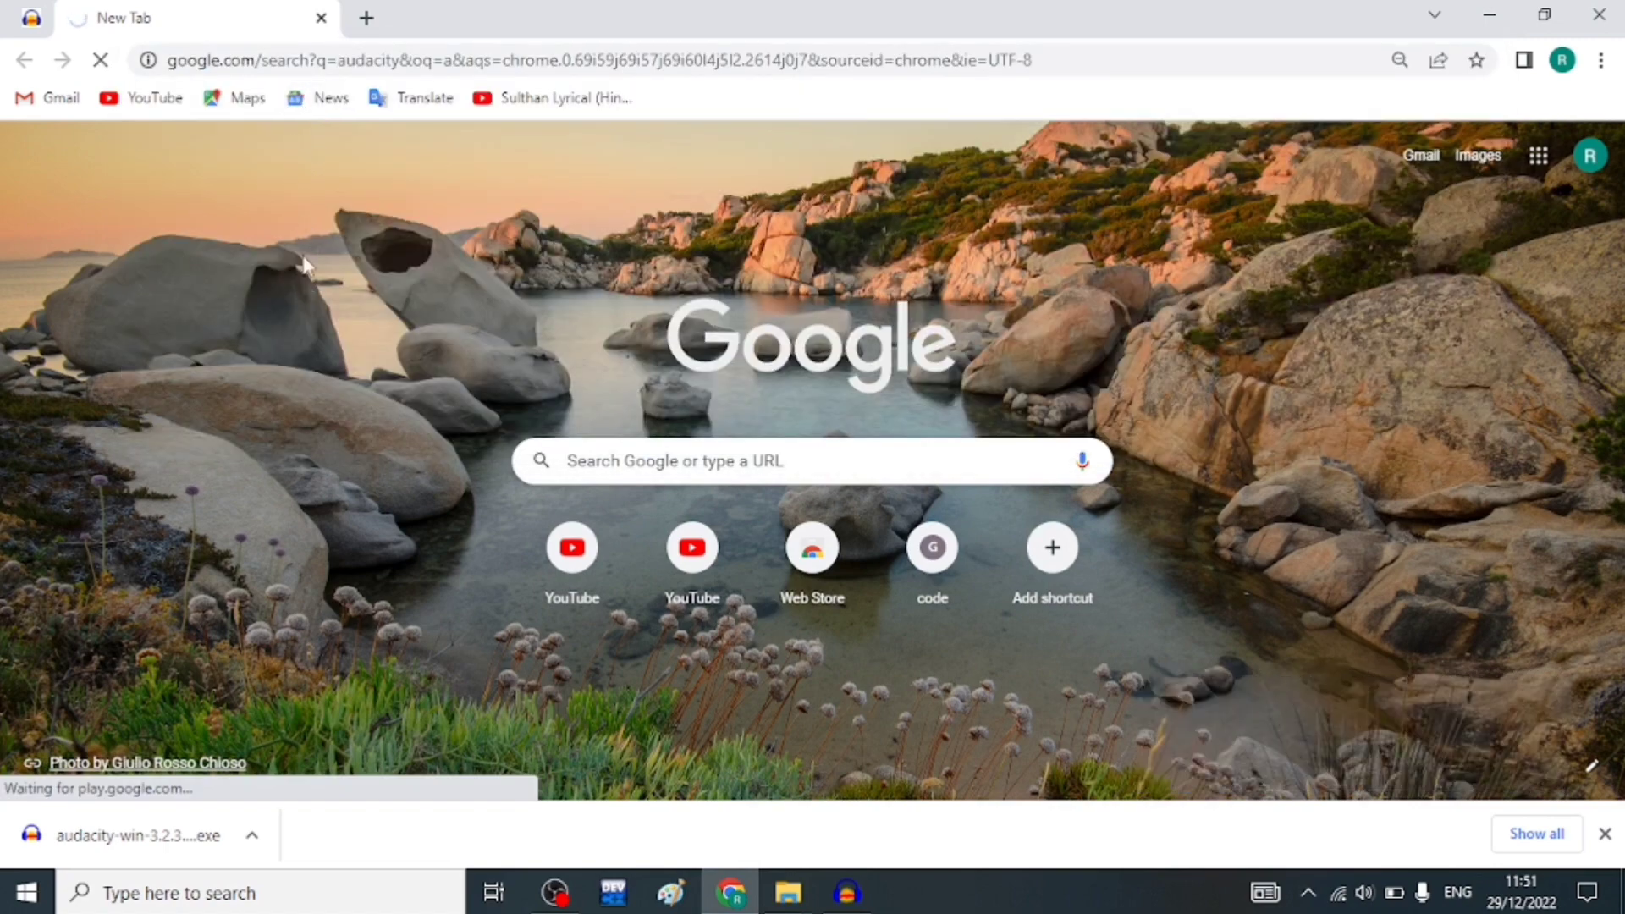
click(25, 60)
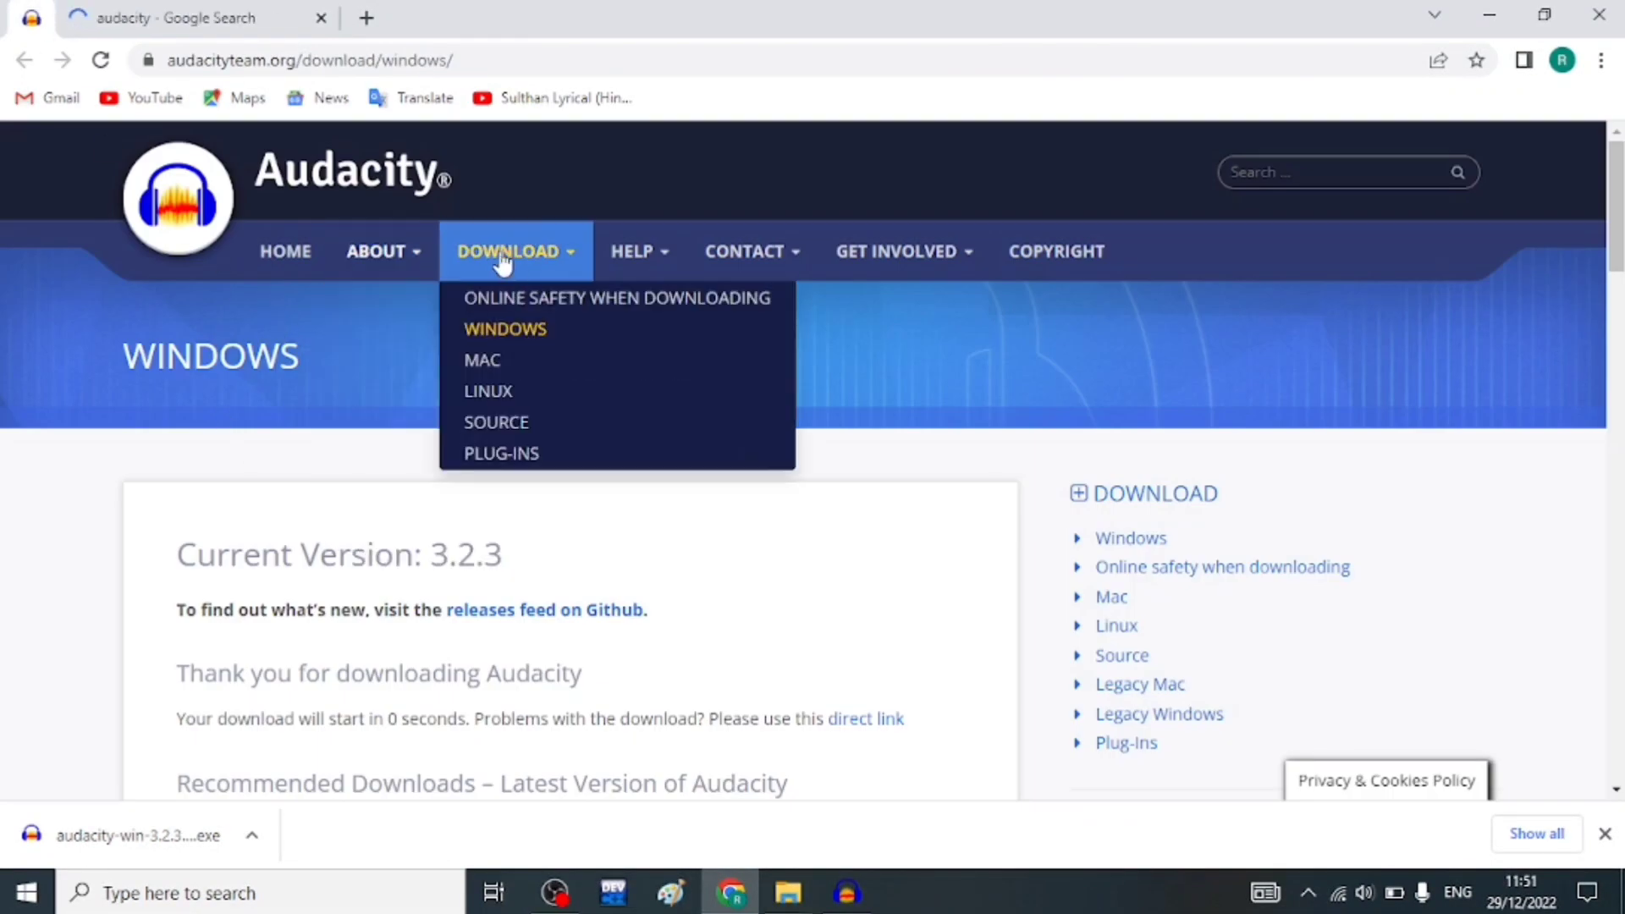
click(536, 256)
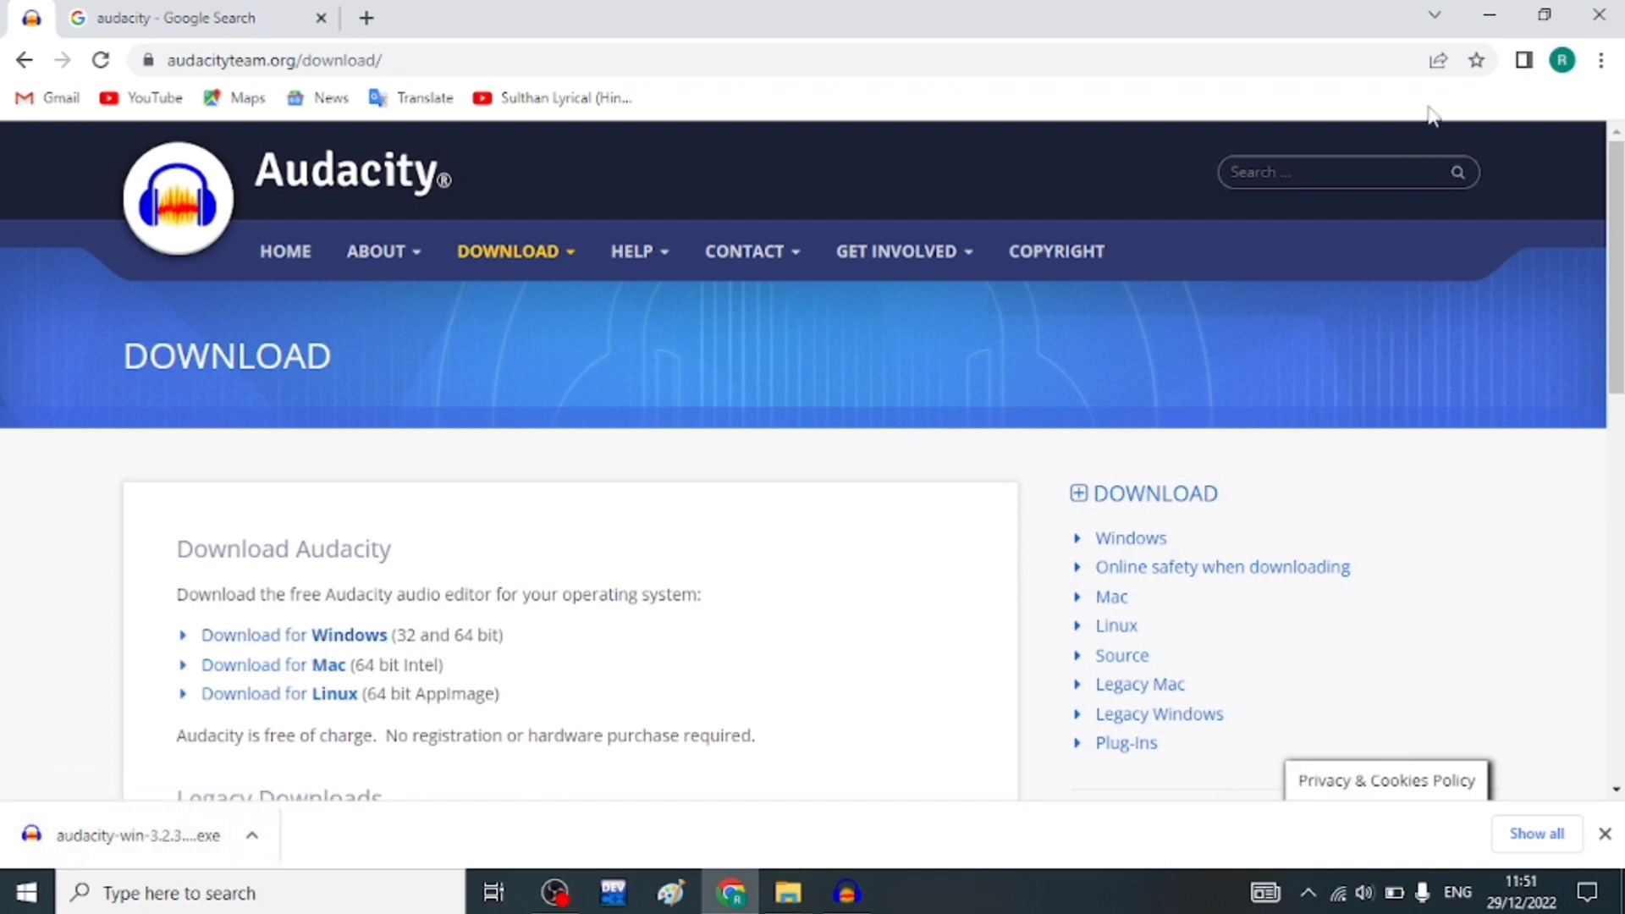
click(1476, 18)
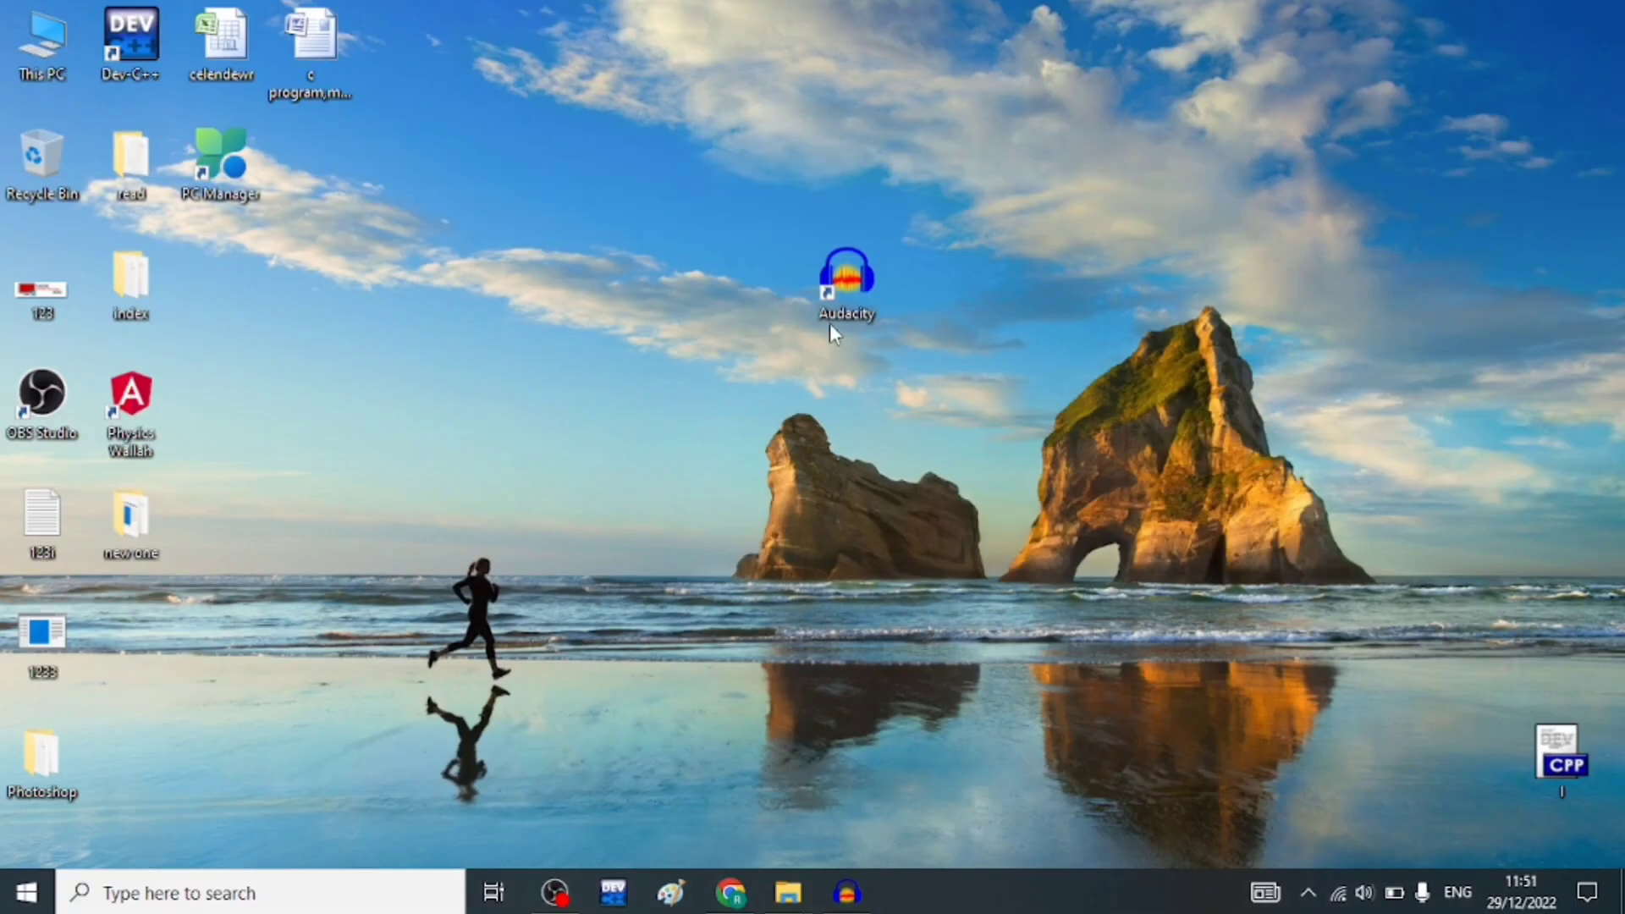
Step: Switch to Audacity and open the audio file New recording 2 from the Music folder
click(850, 891)
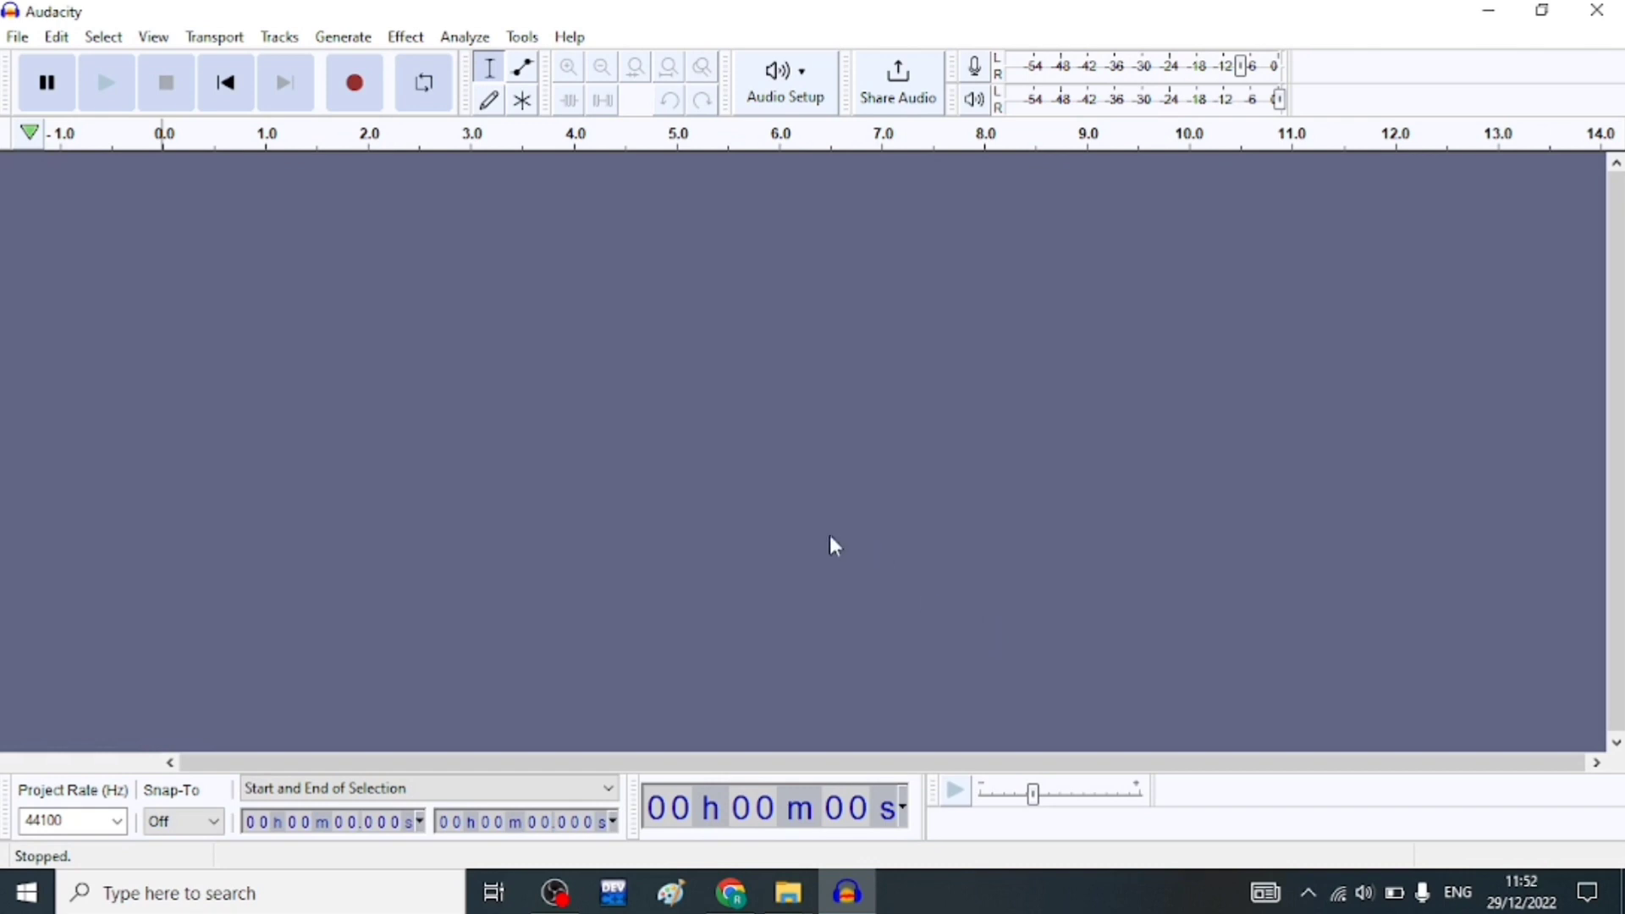
click(17, 37)
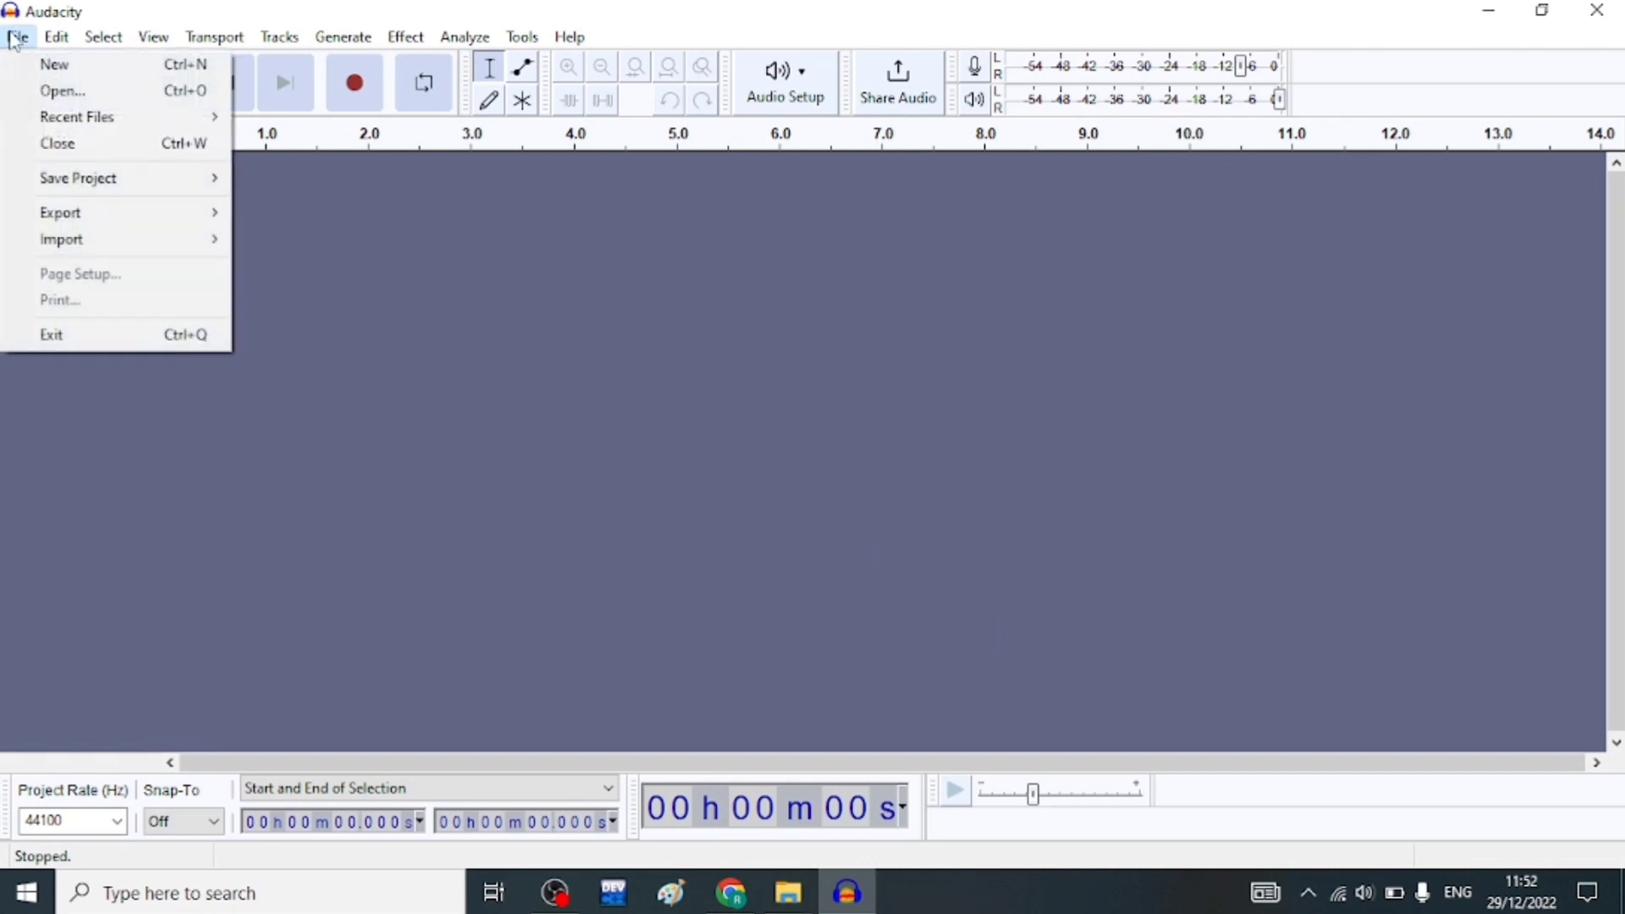
click(51, 92)
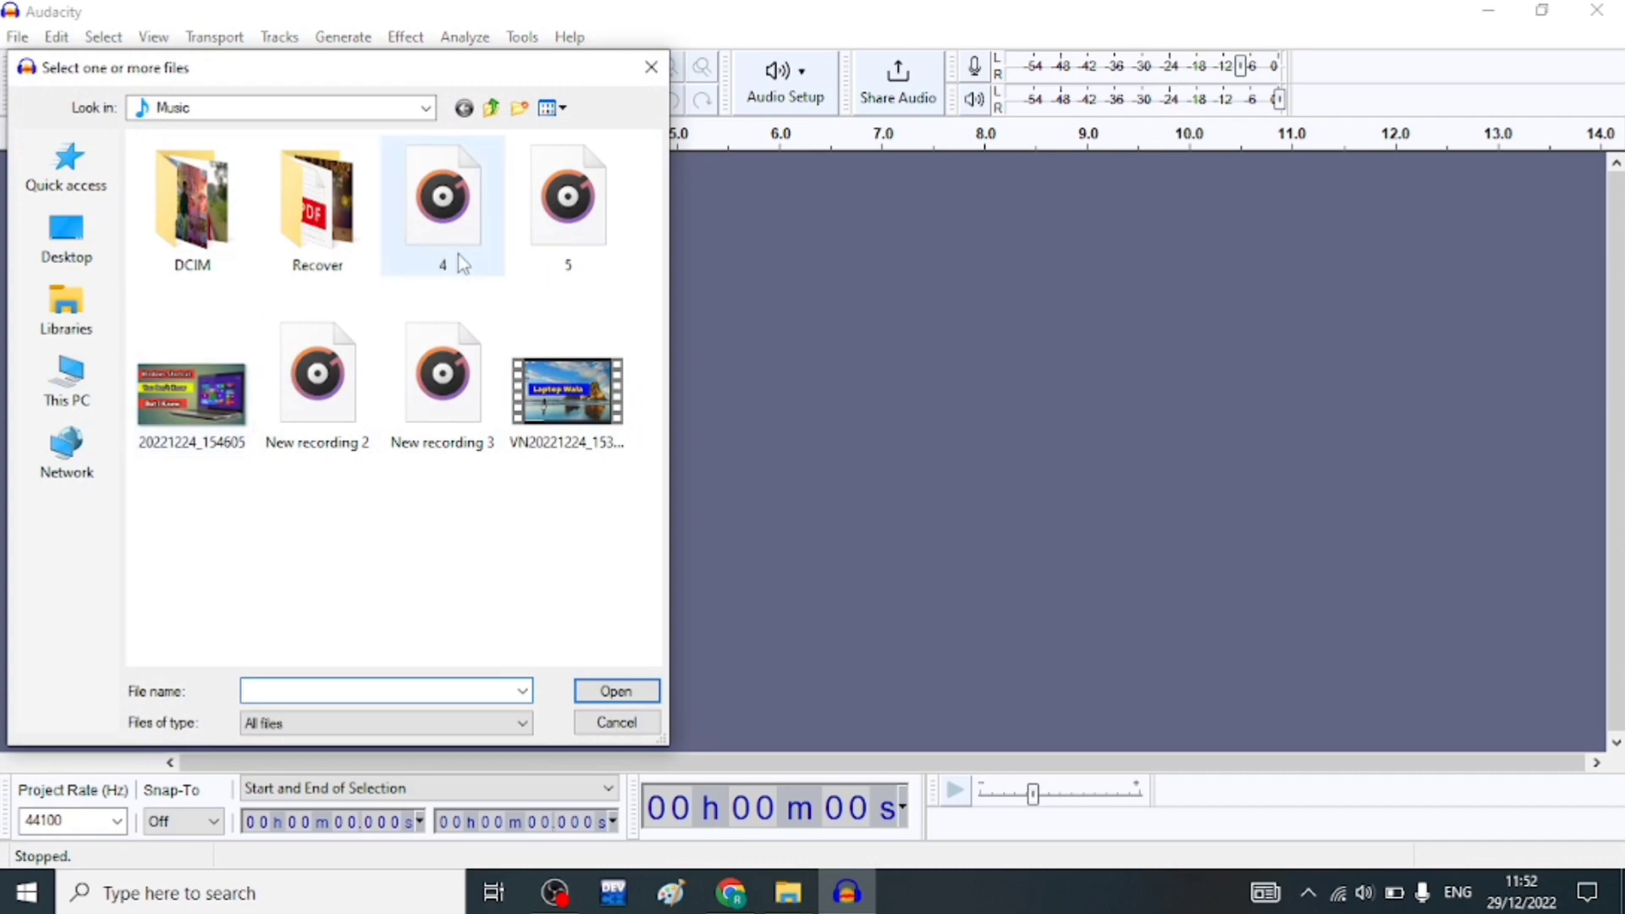
click(371, 433)
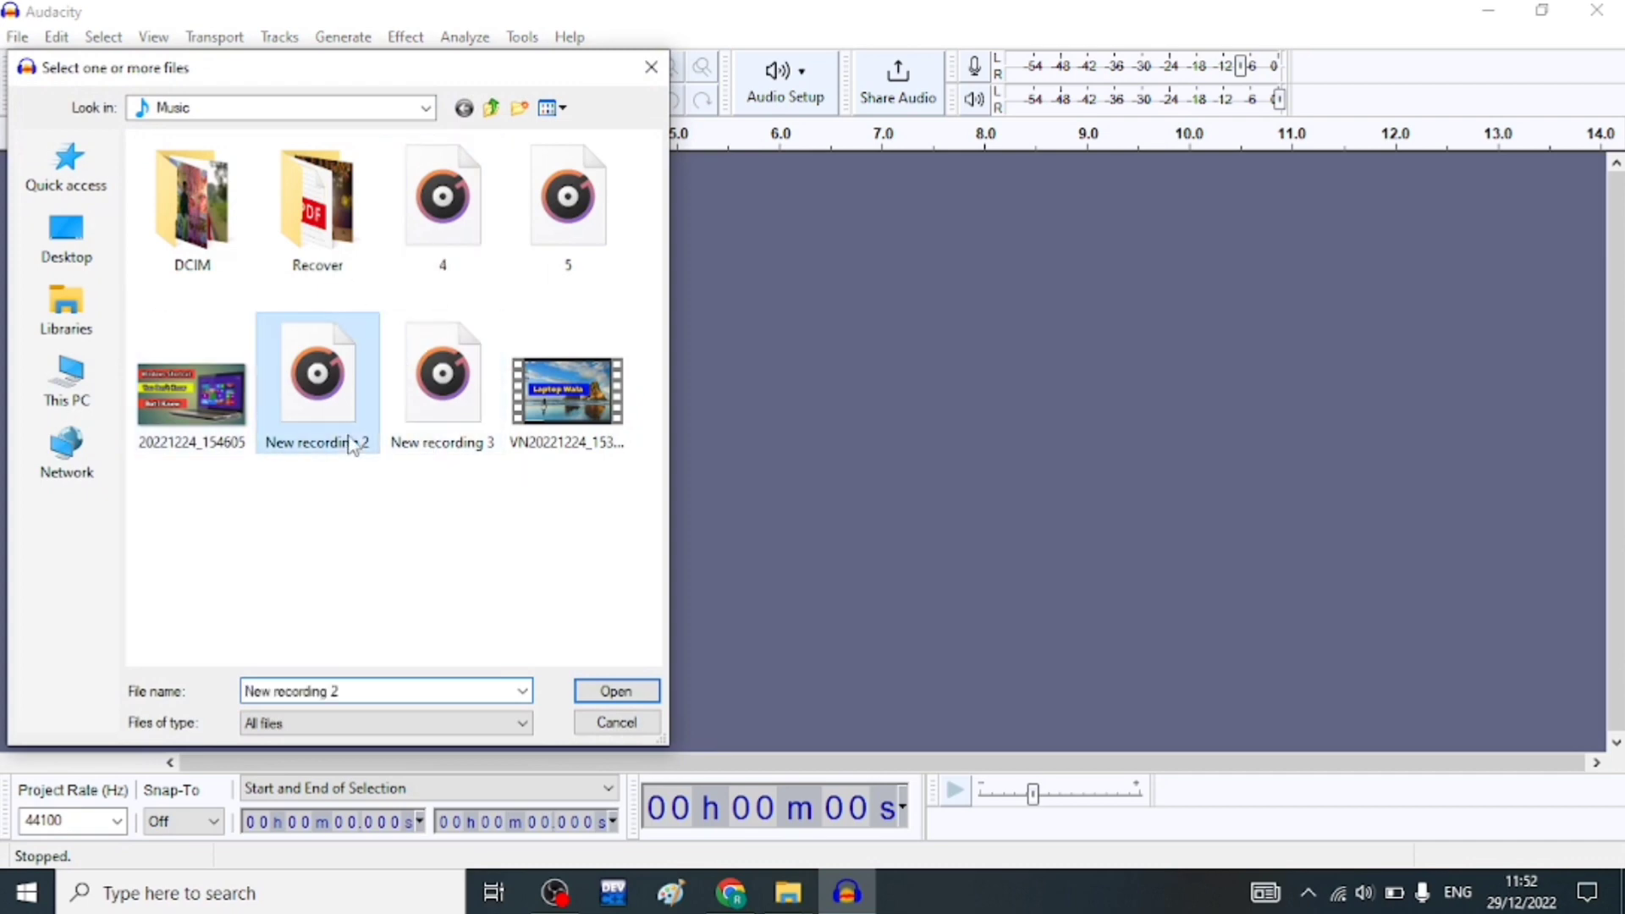
click(617, 691)
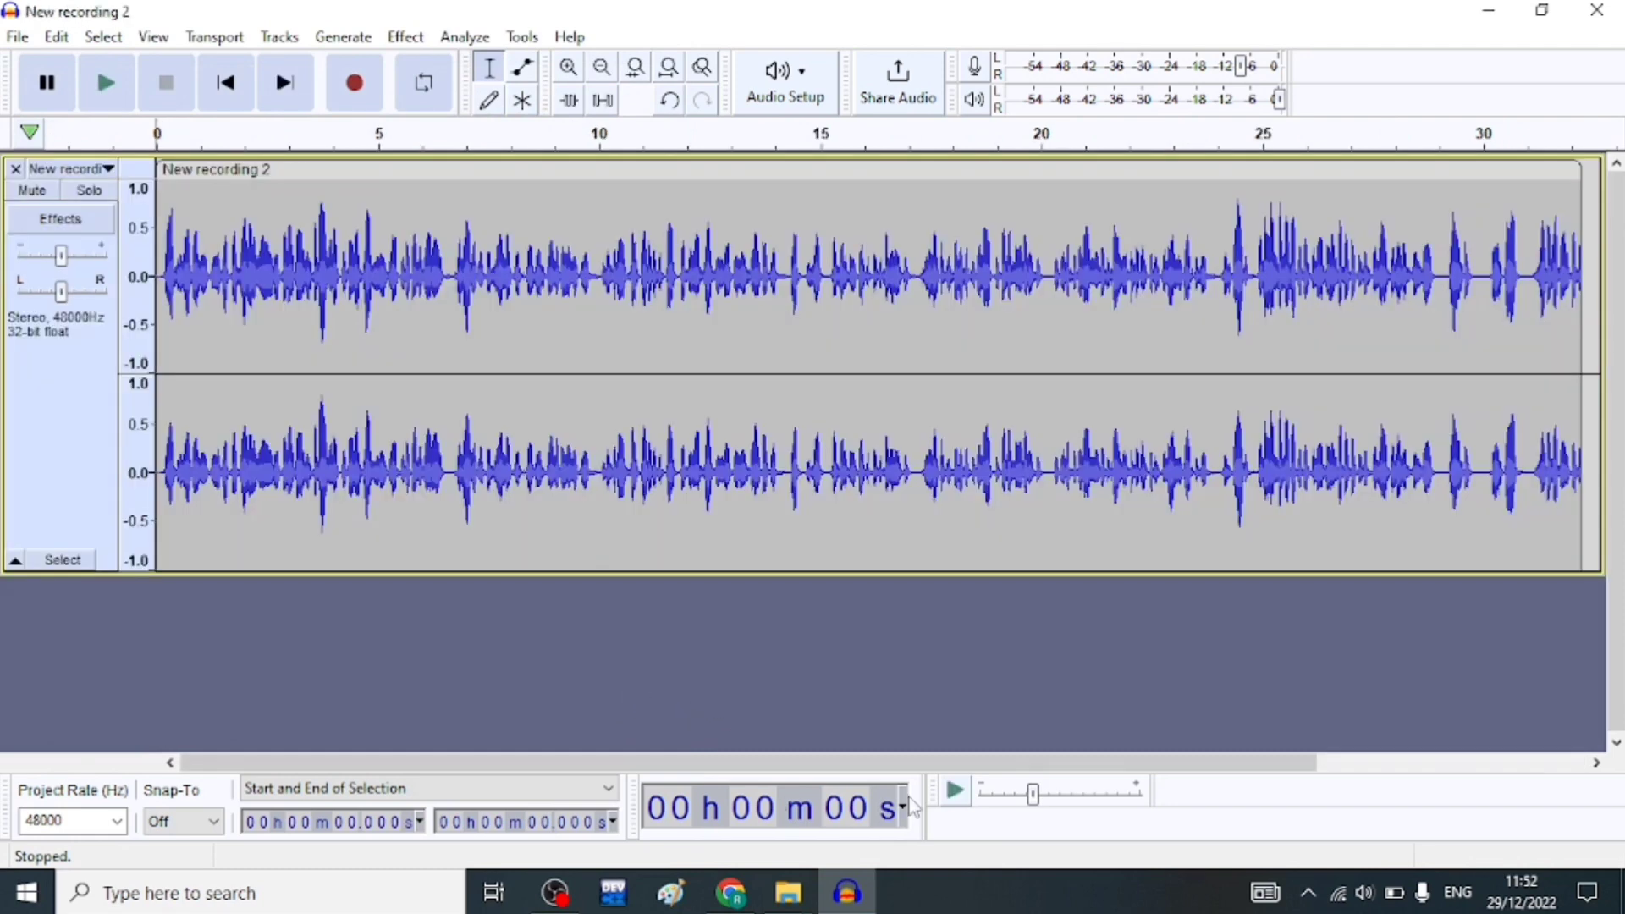
Step: Play New recording 2 from the start for a few seconds and pause playback
click(953, 800)
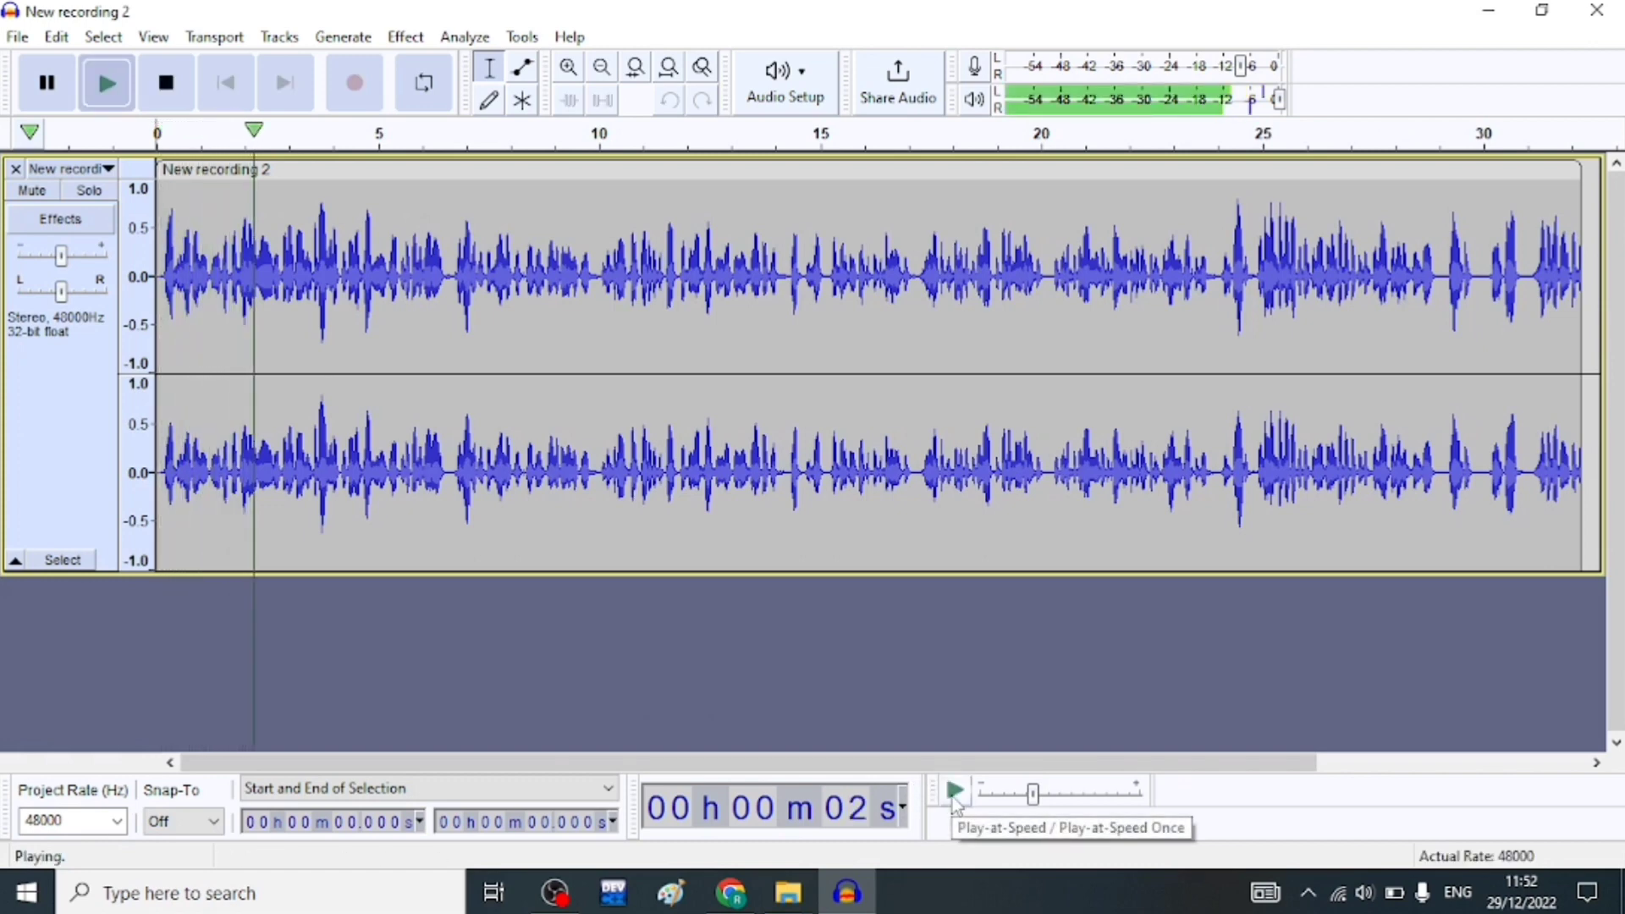
click(953, 800)
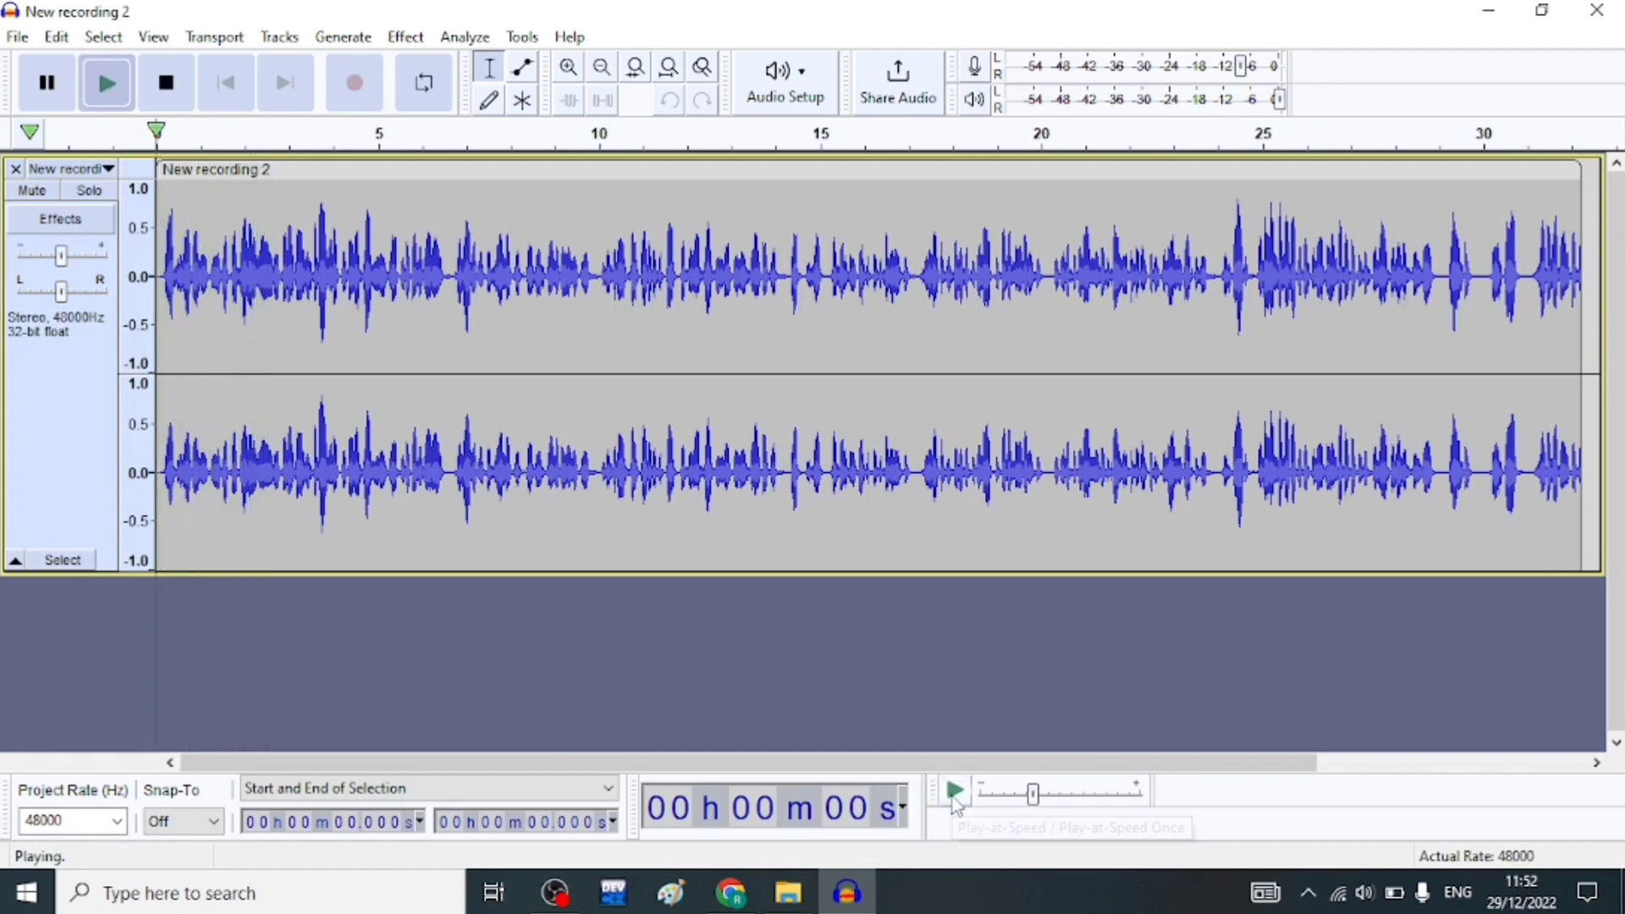
click(46, 82)
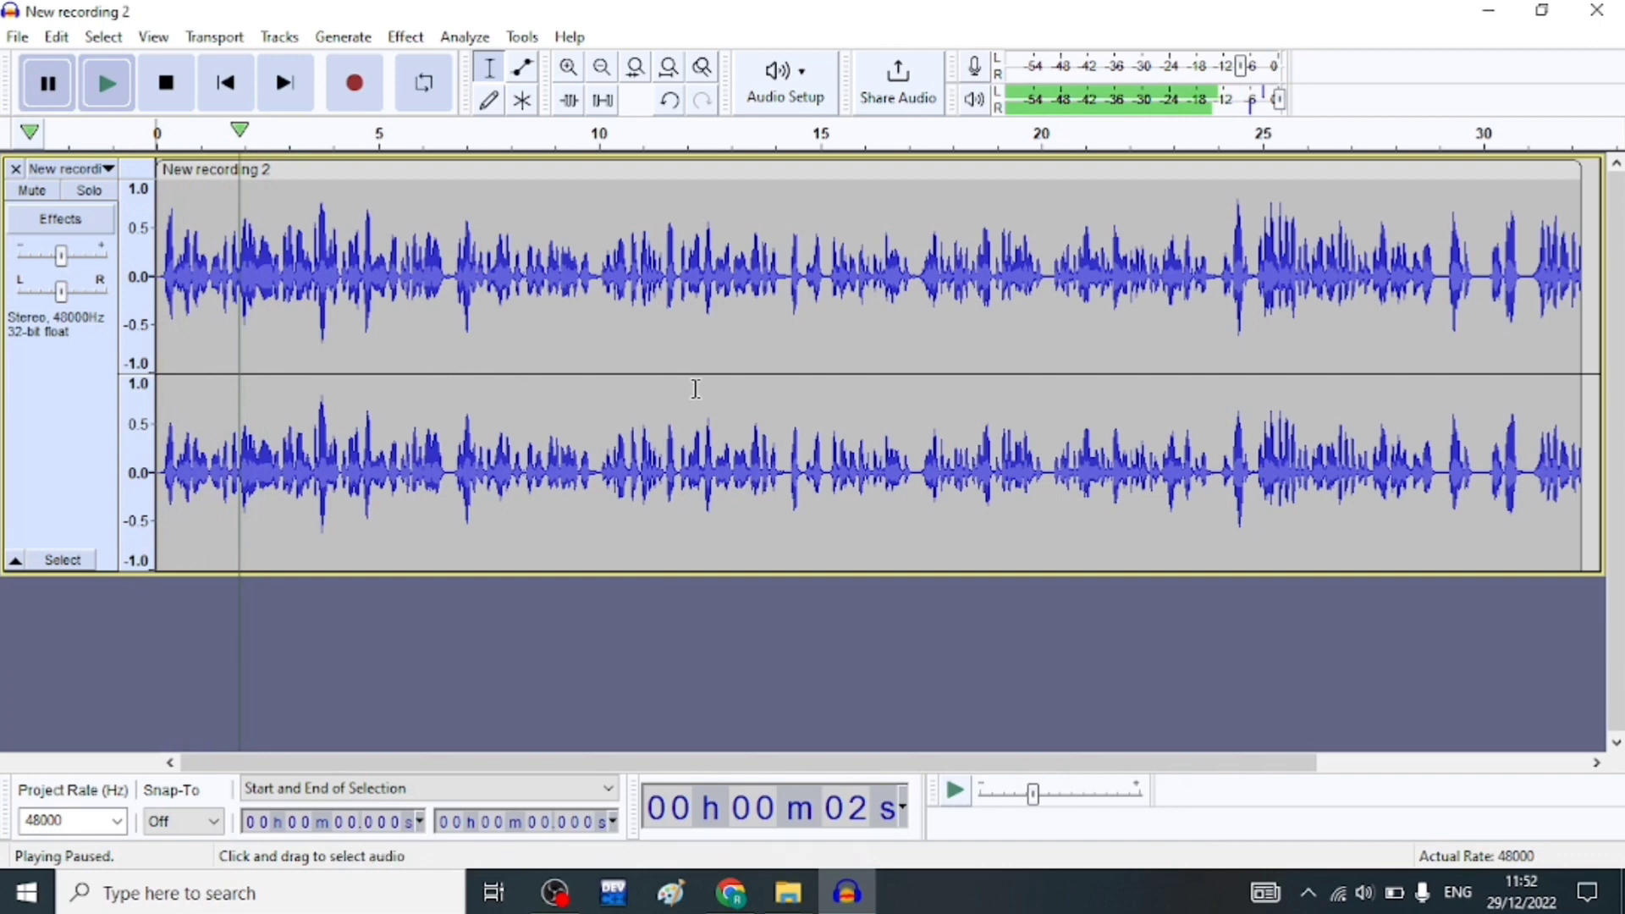
Step: Select the speech-free stretch of the recording from about 14.09 s to 14.33 s as a noise sample
ctrl+scroll(744, 394, up, 2)
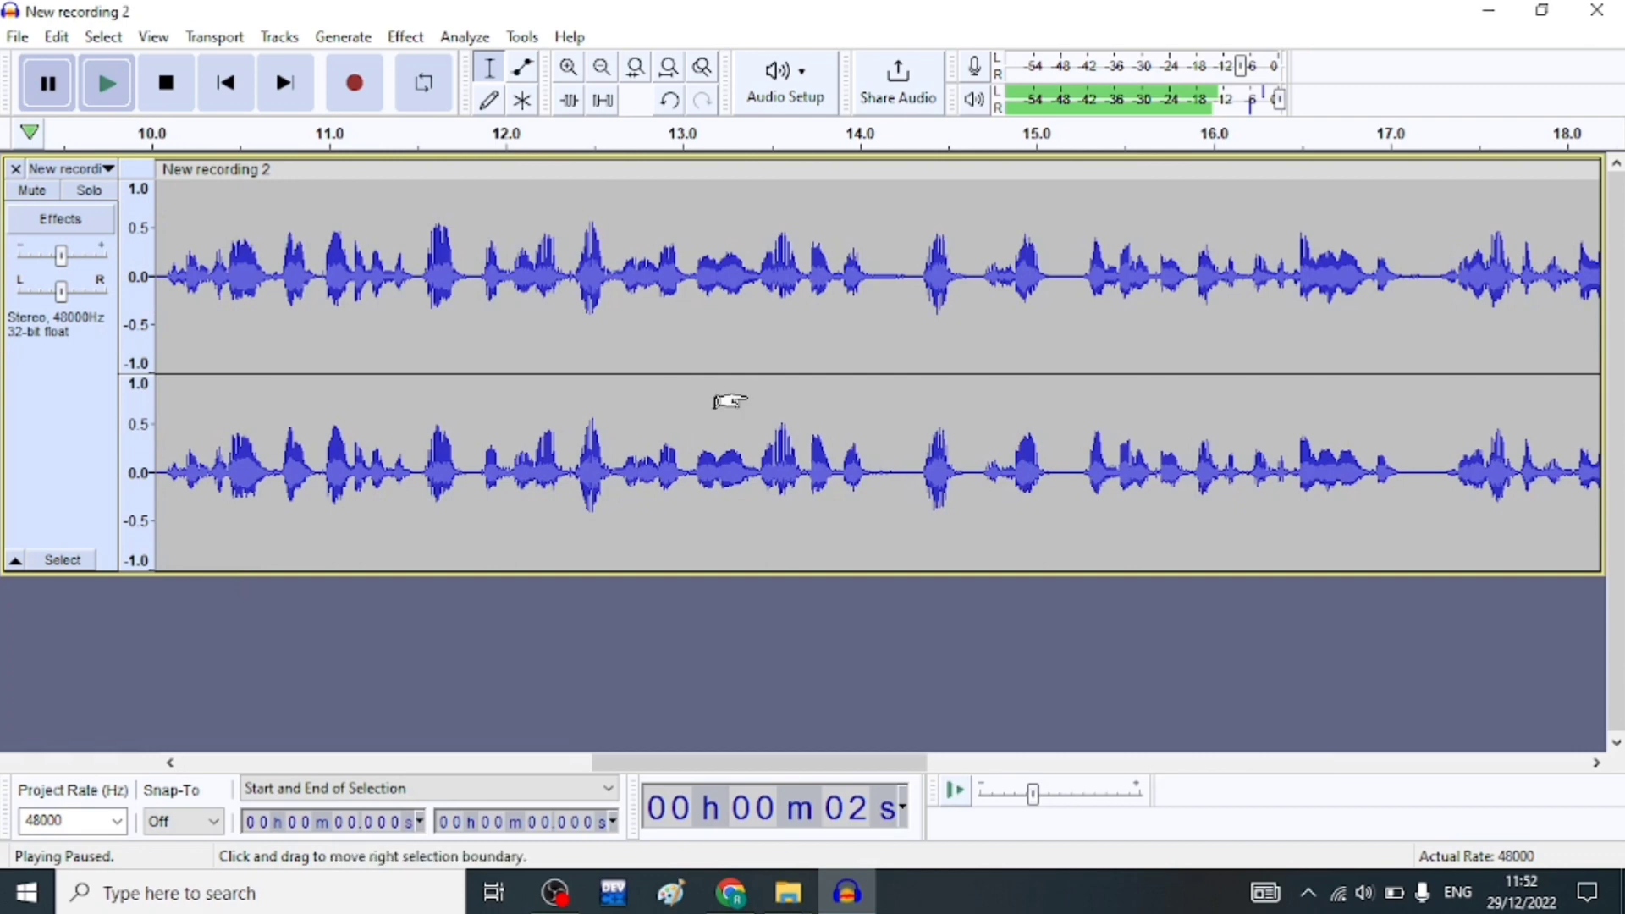
ctrl+scroll(728, 400, up, 1)
ctrl+scroll(728, 400, up, 1)
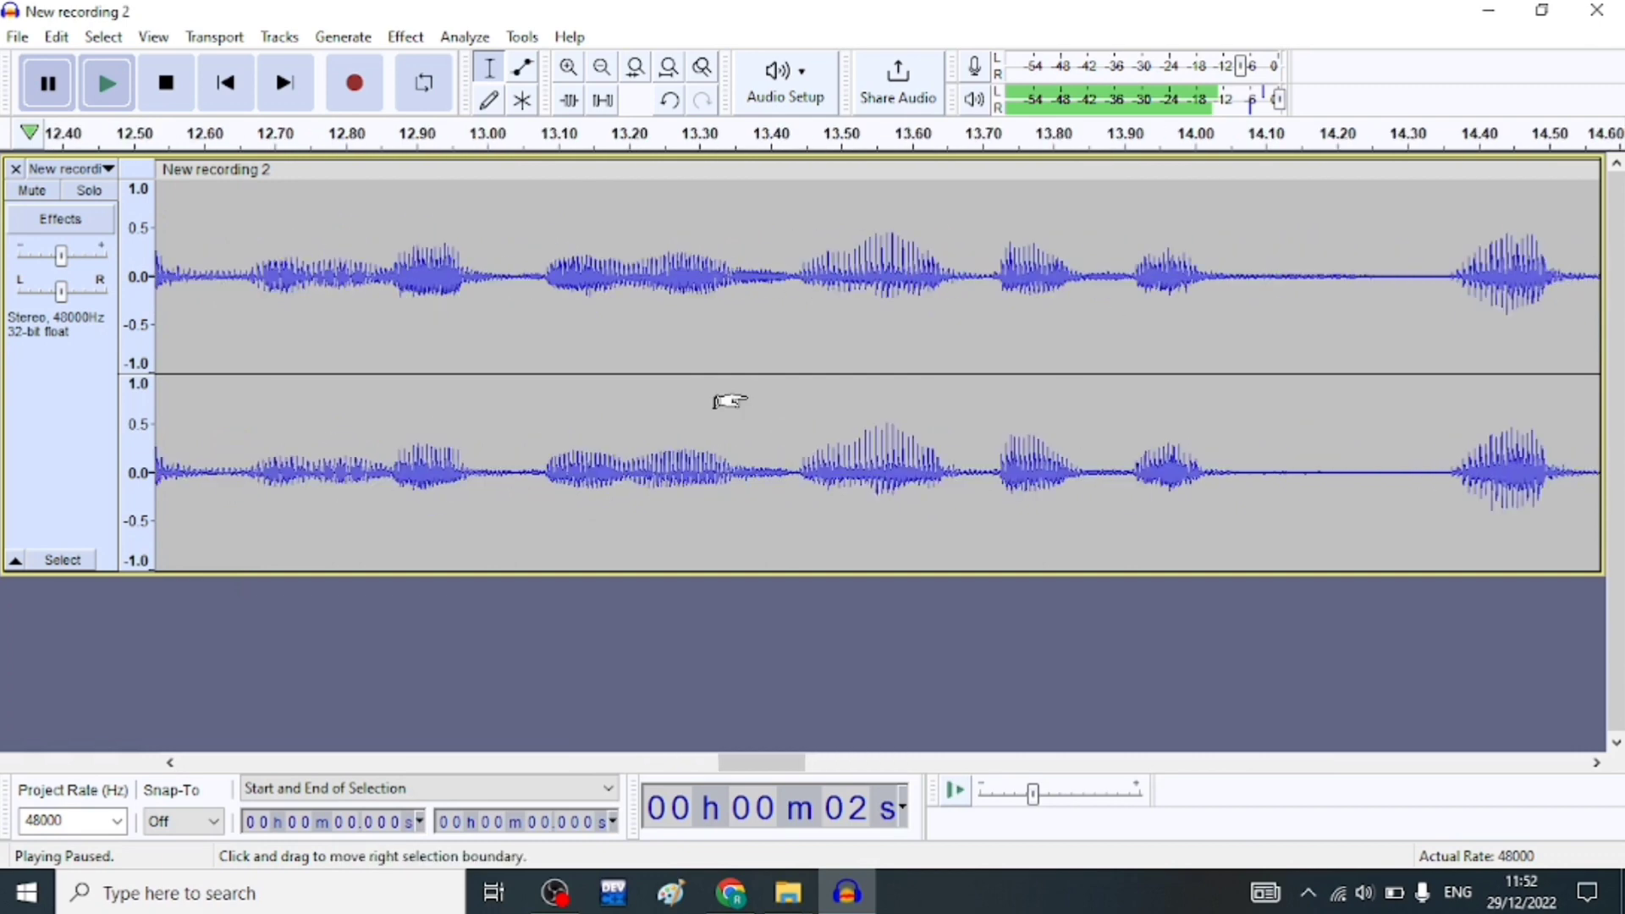
ctrl+scroll(728, 400, up, 1)
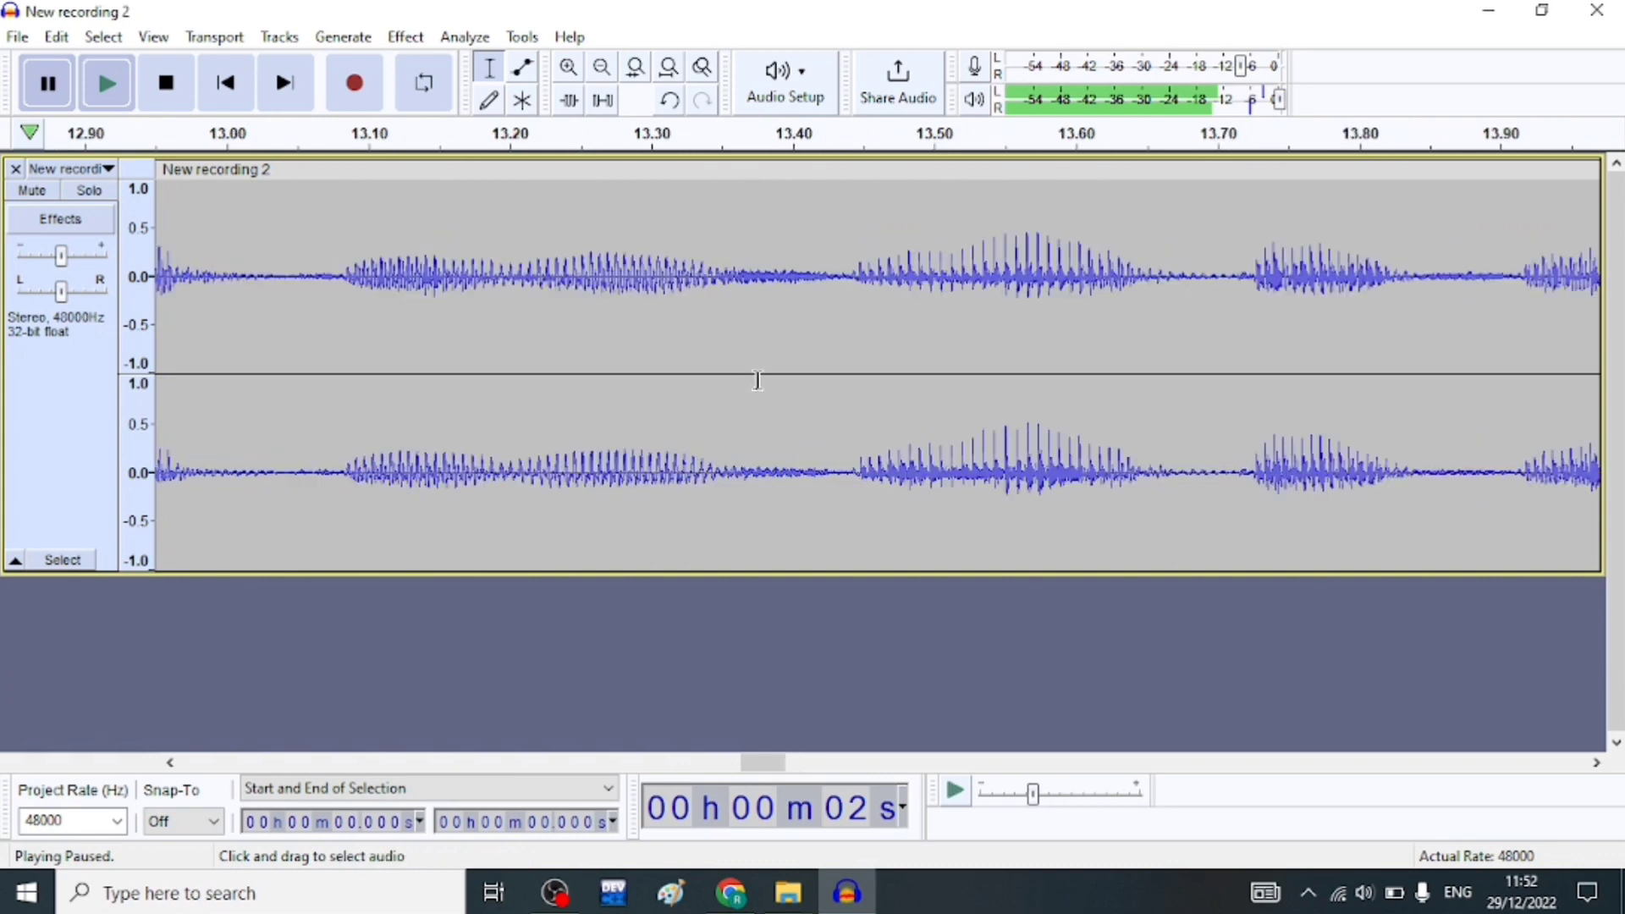
scroll(761, 376, right, 5)
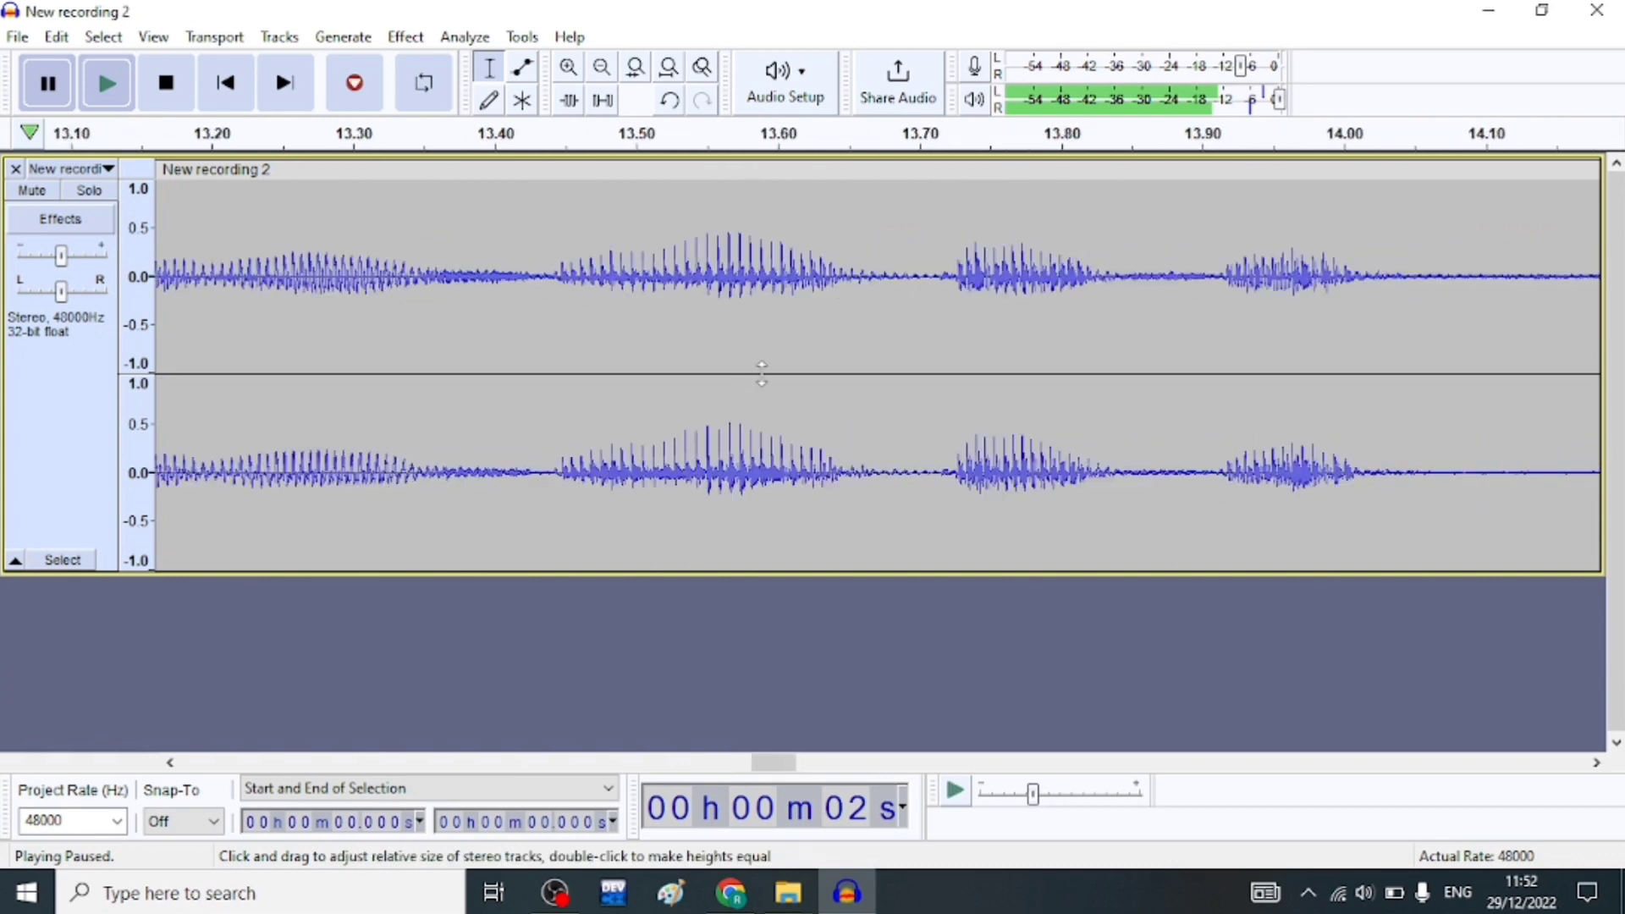
scroll(761, 376, right, 1)
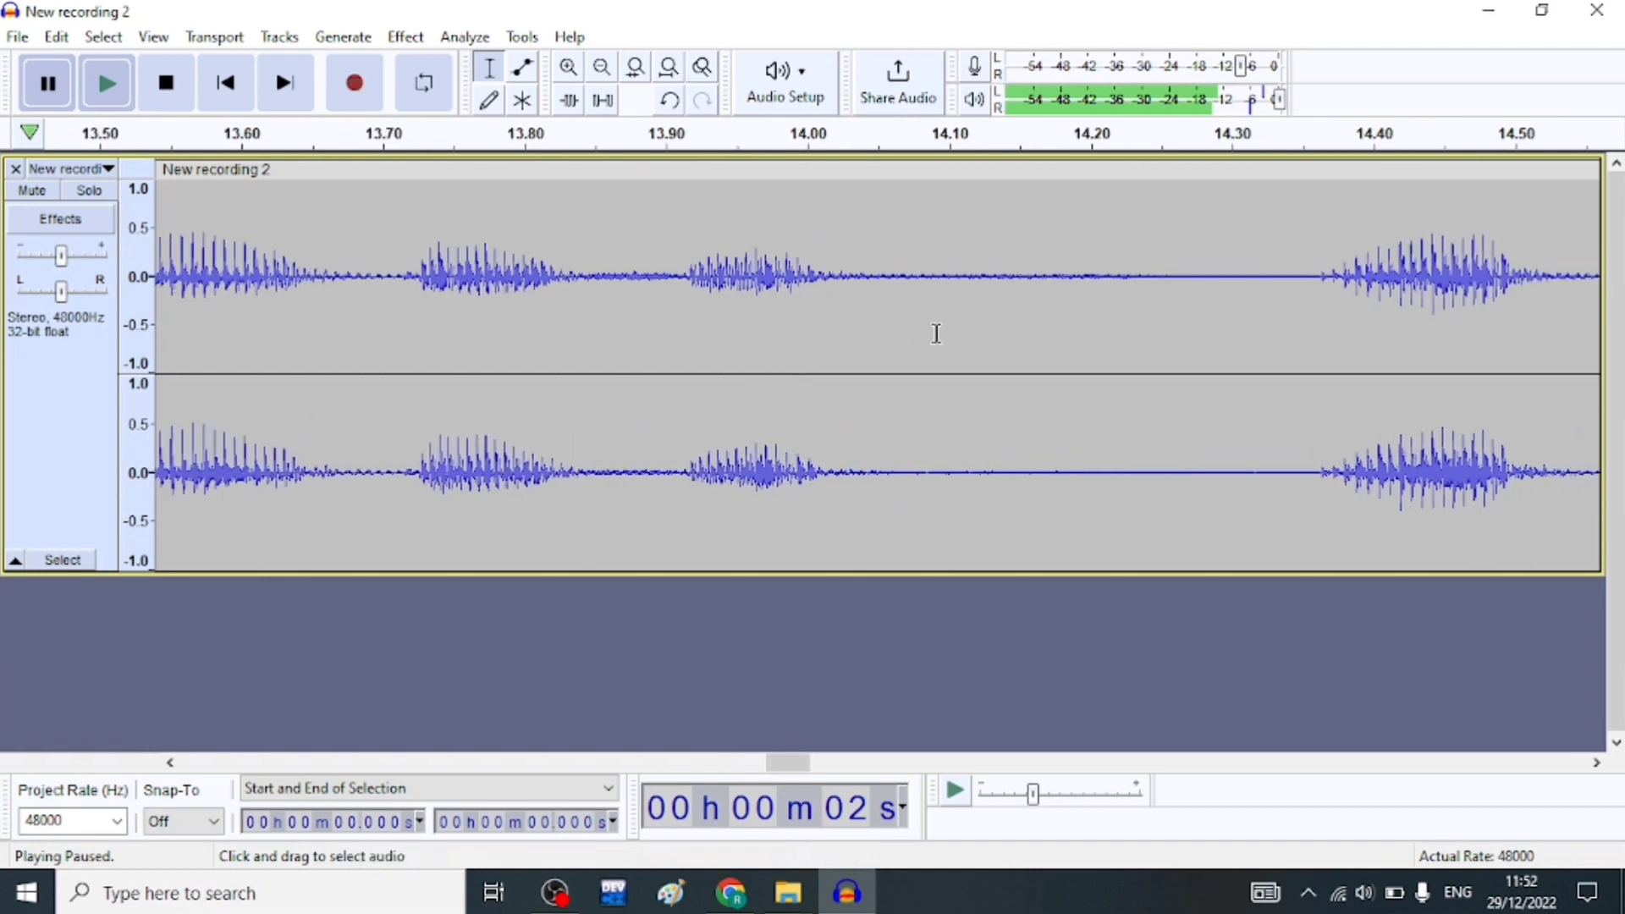
drag(936, 333, 1278, 374)
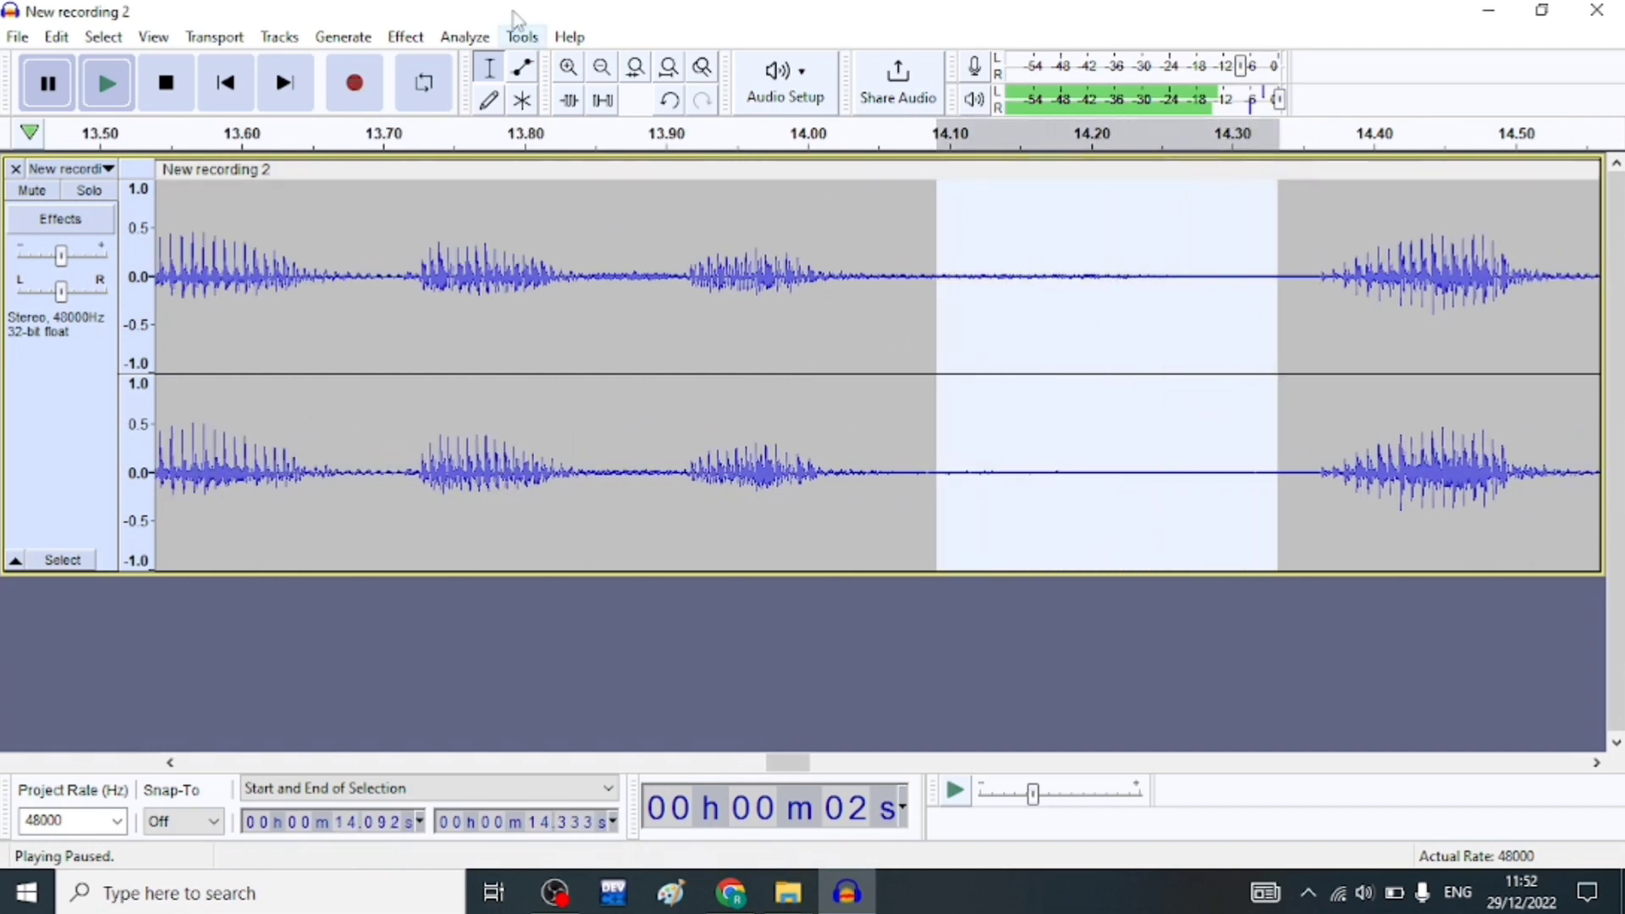
click(421, 44)
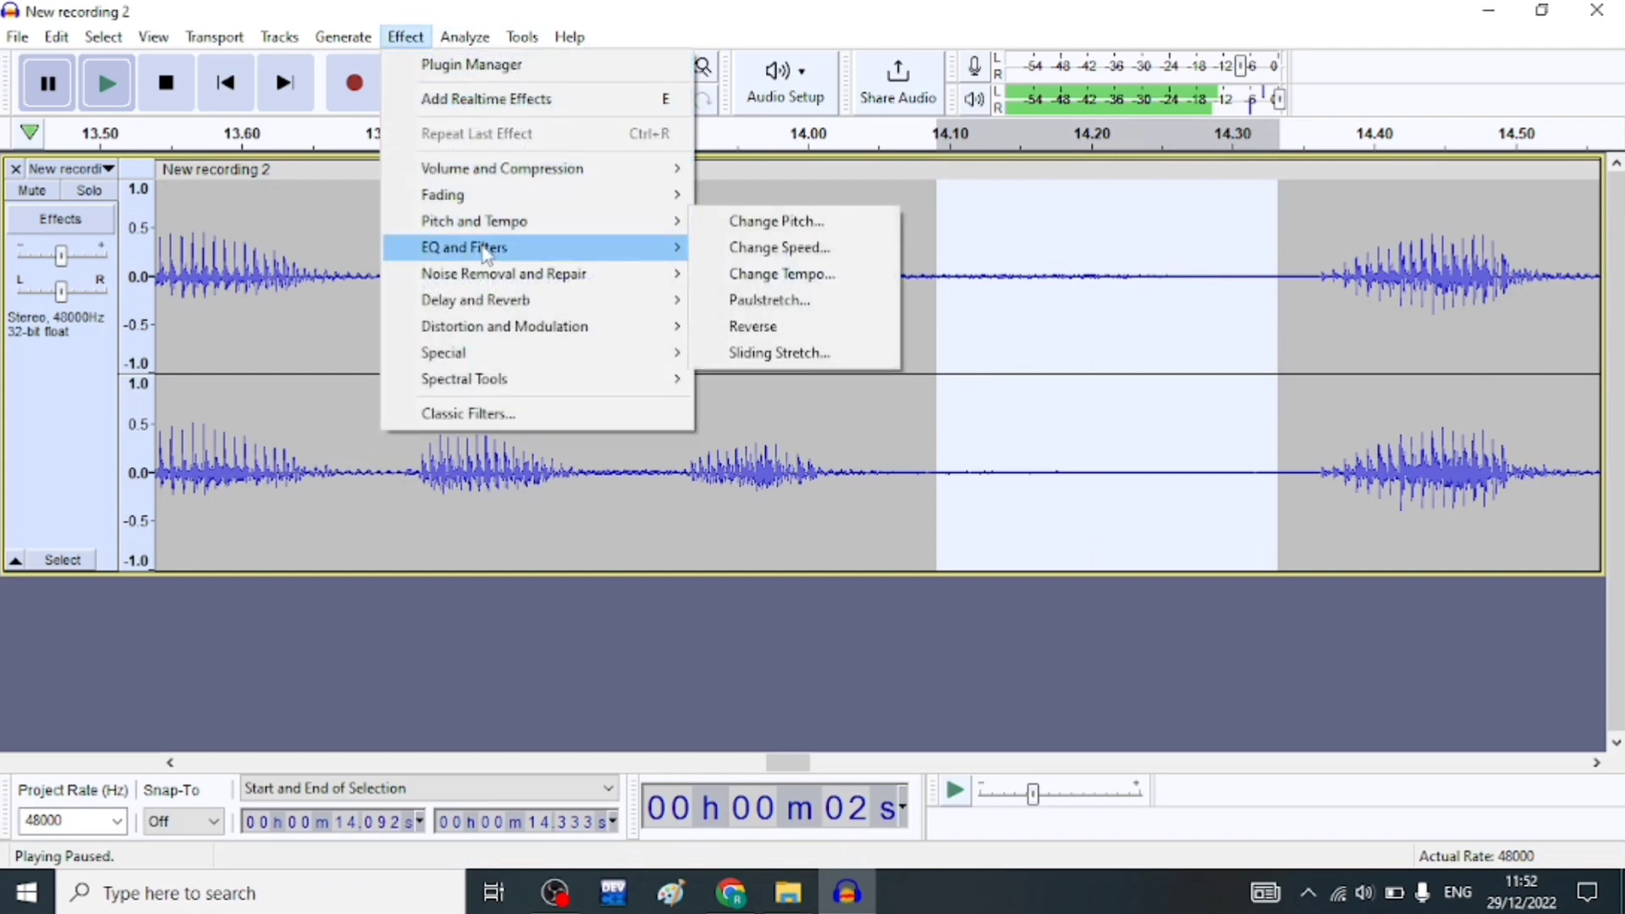
mouse_move(489, 279)
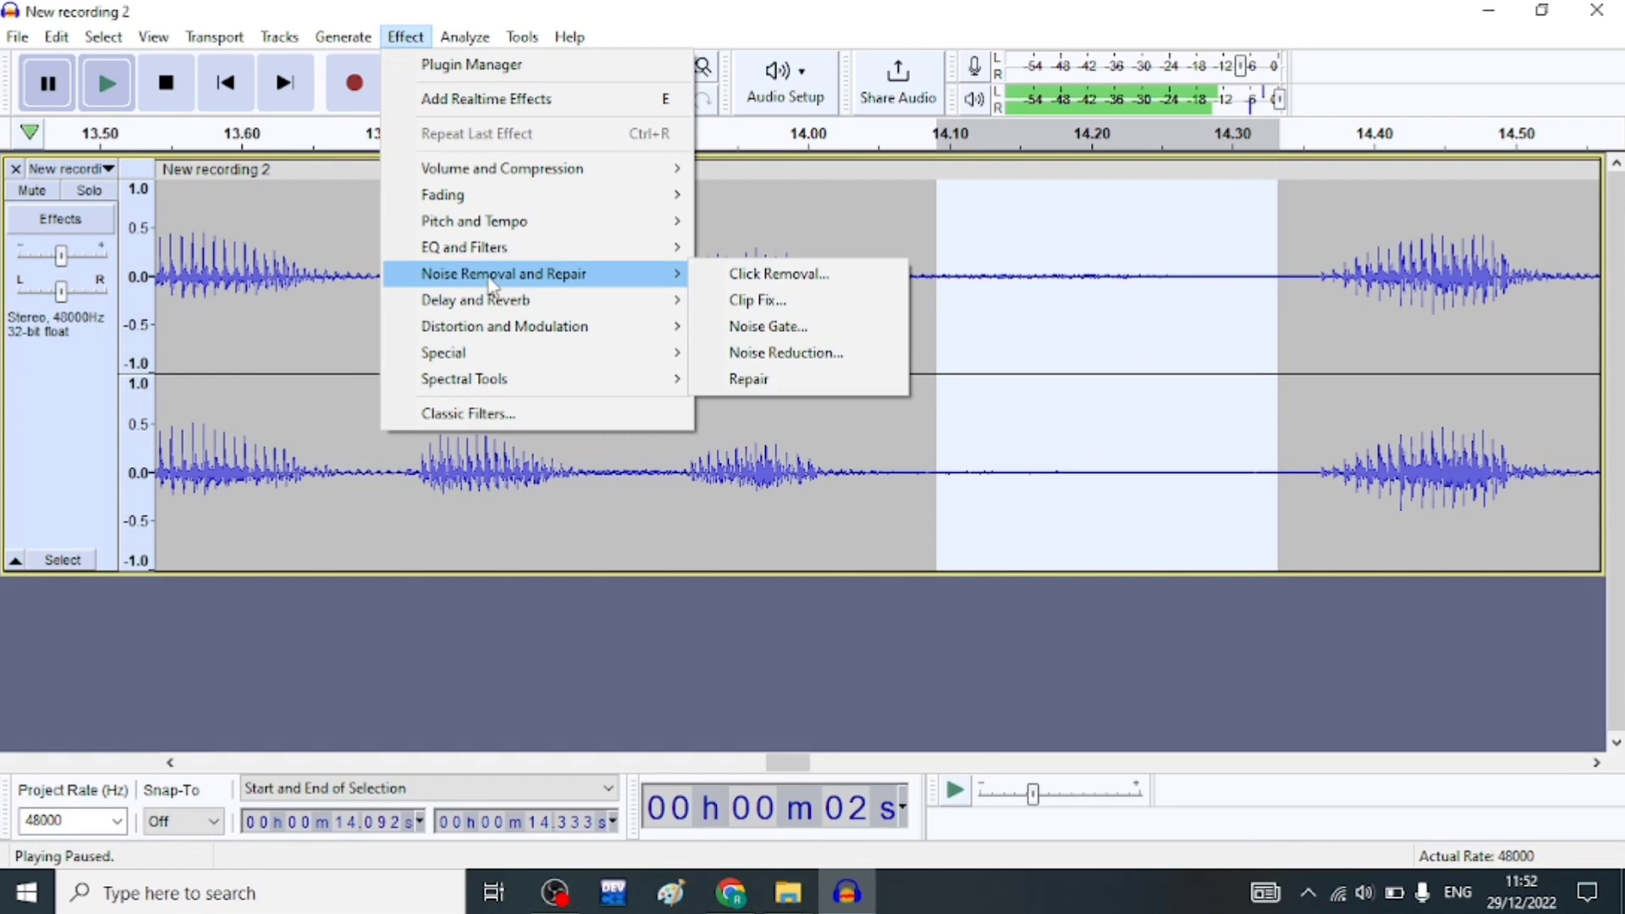
click(755, 335)
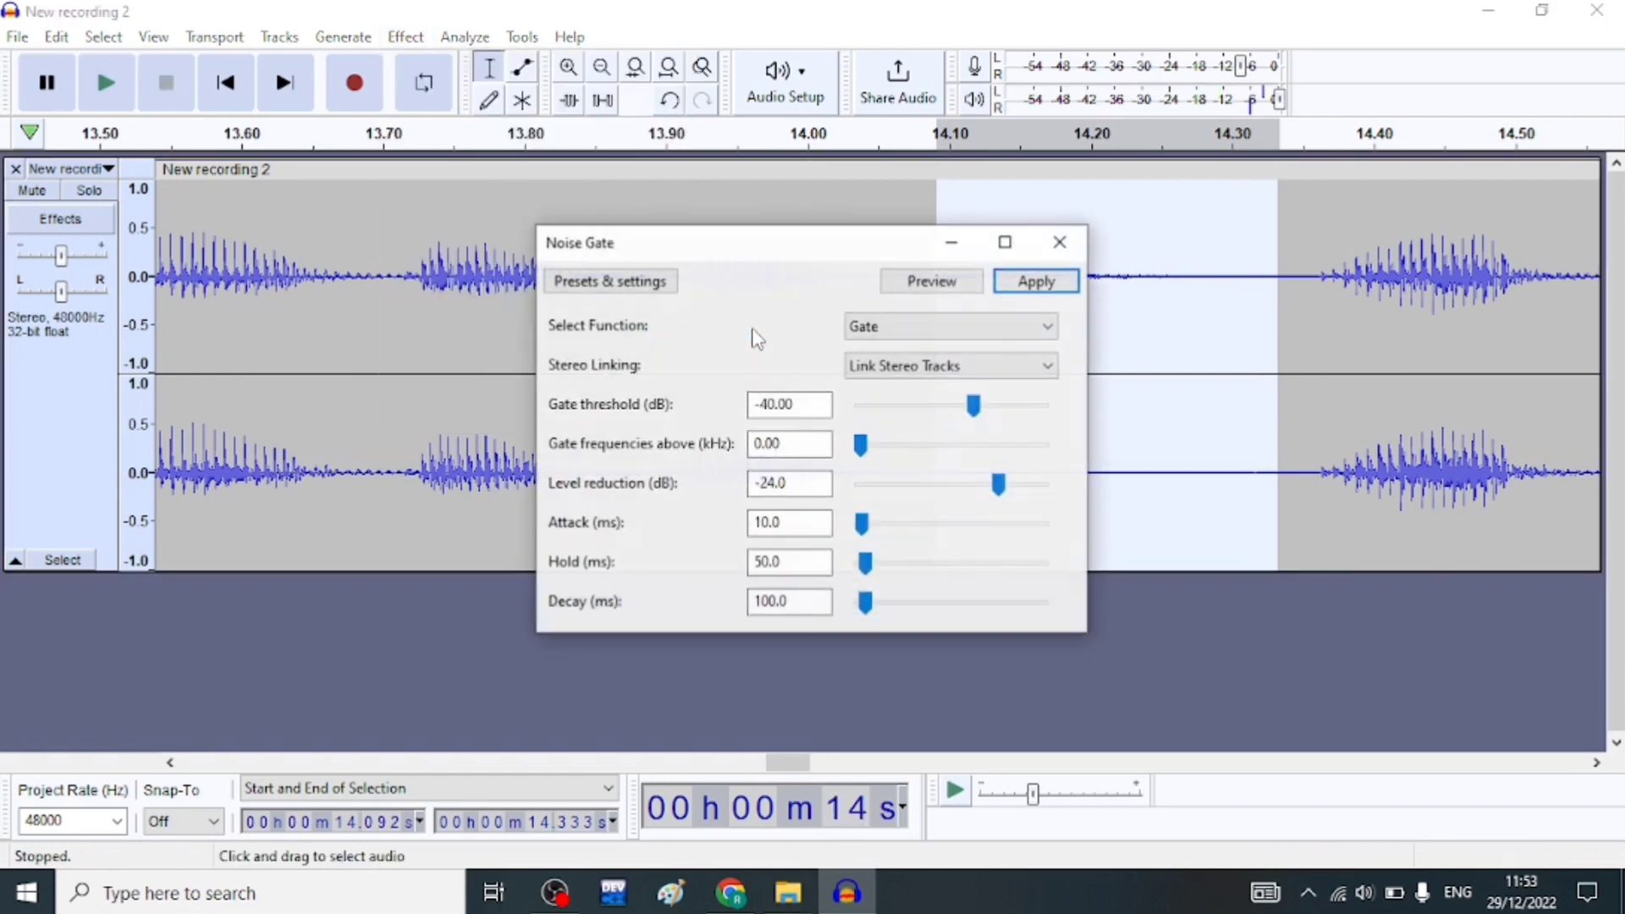
click(1038, 280)
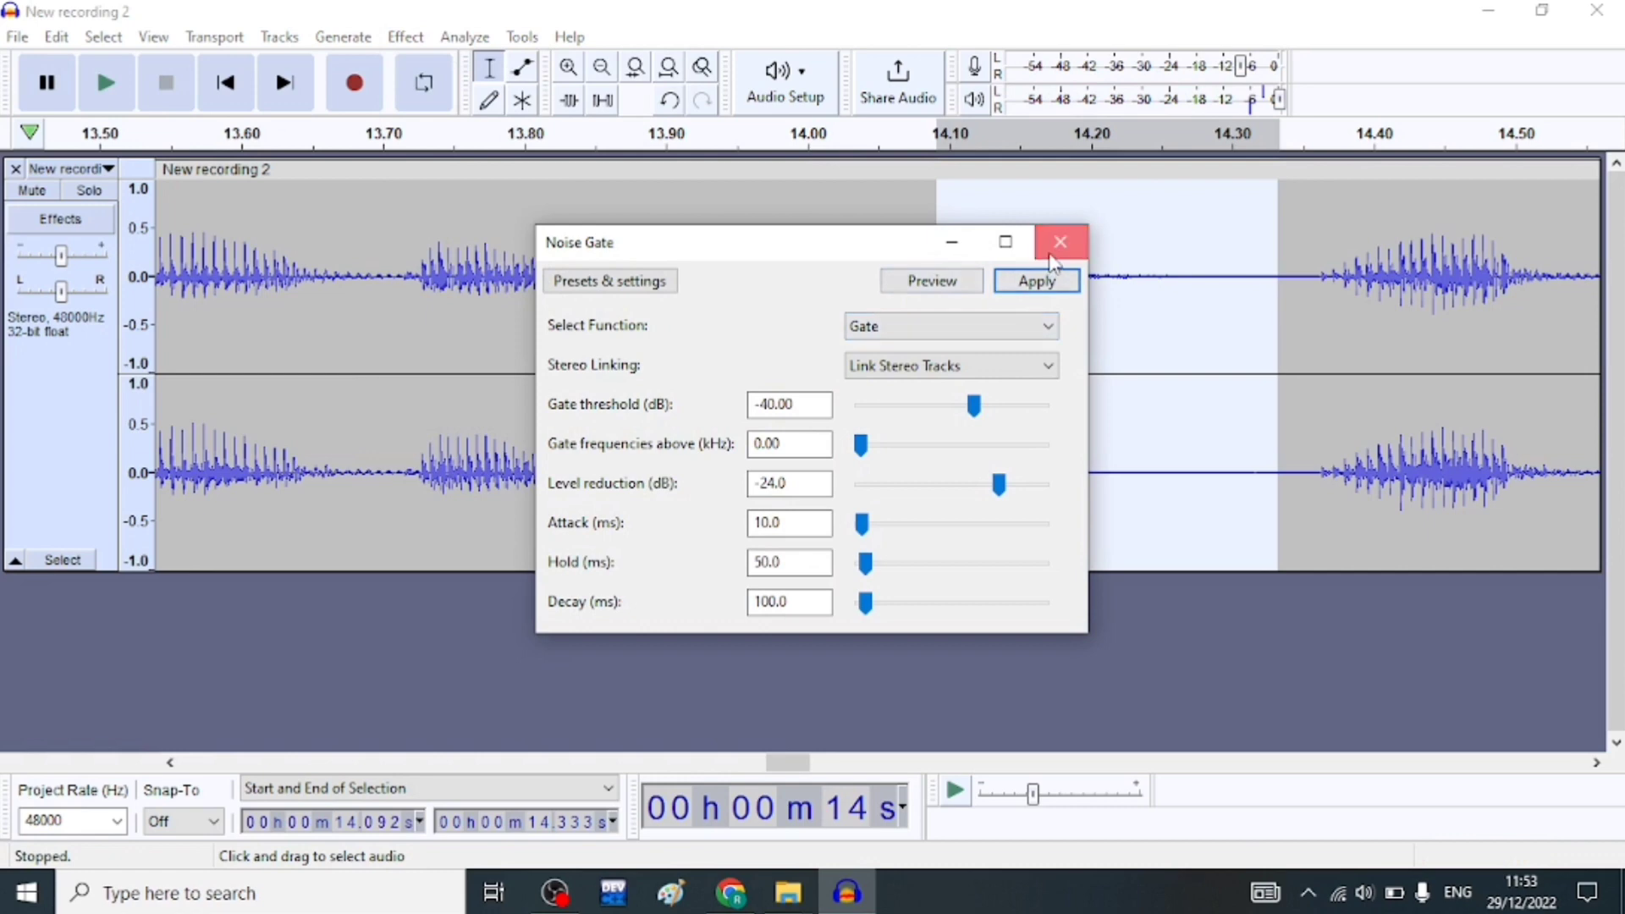
Step: Capture a noise profile from the selected quiet stretch with the Noise Reduction effect
click(405, 37)
mouse_move(465, 272)
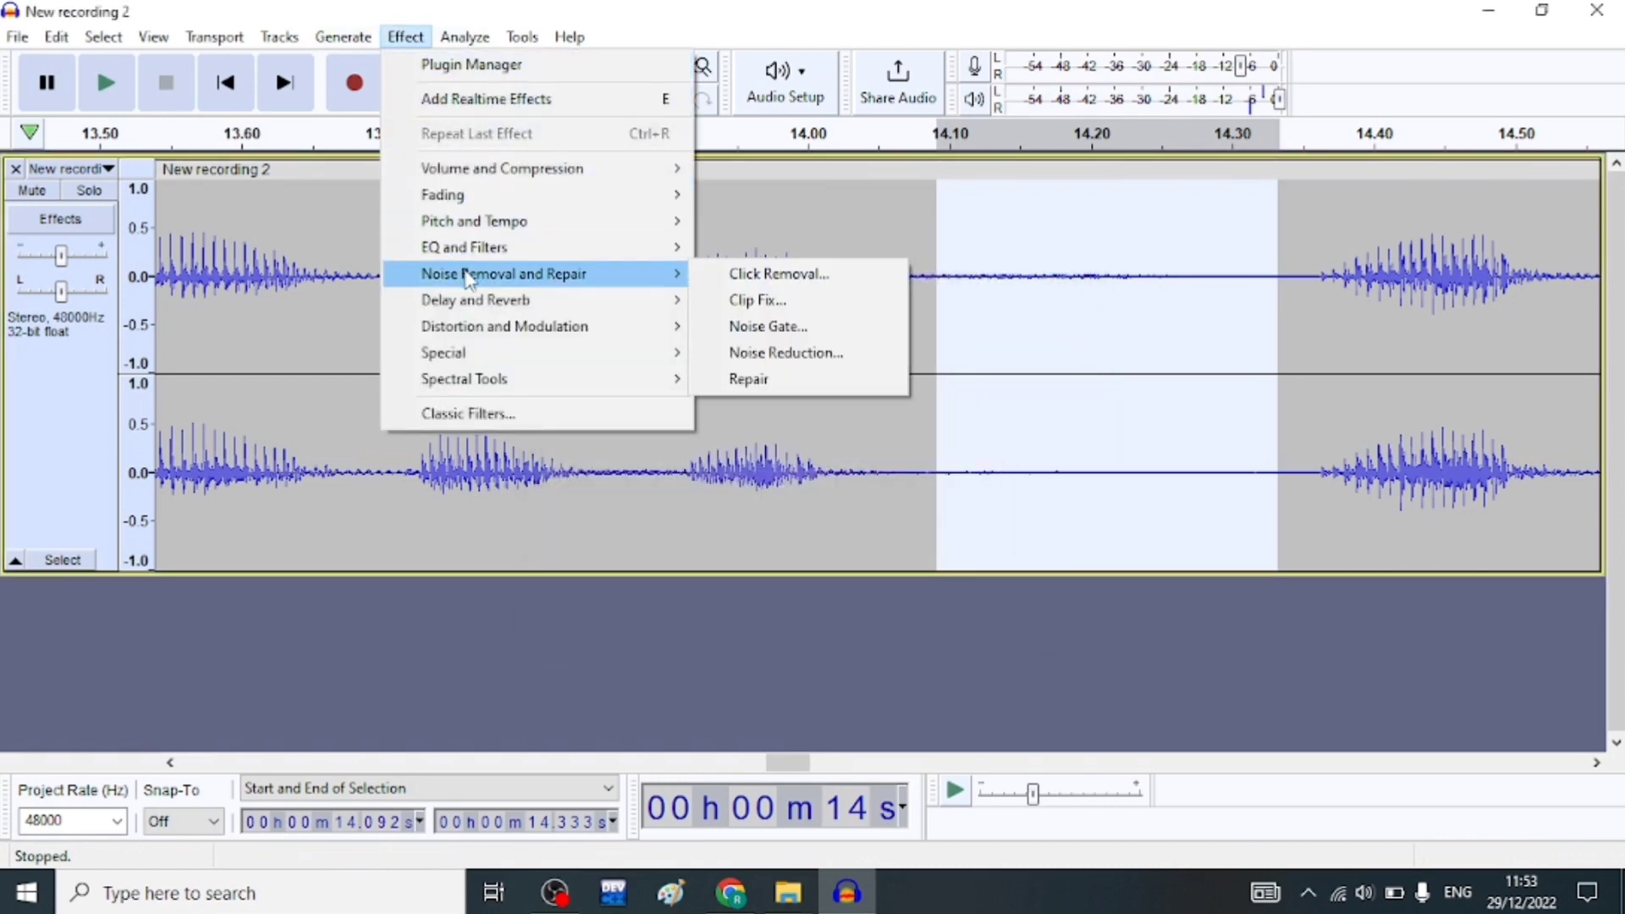
click(738, 350)
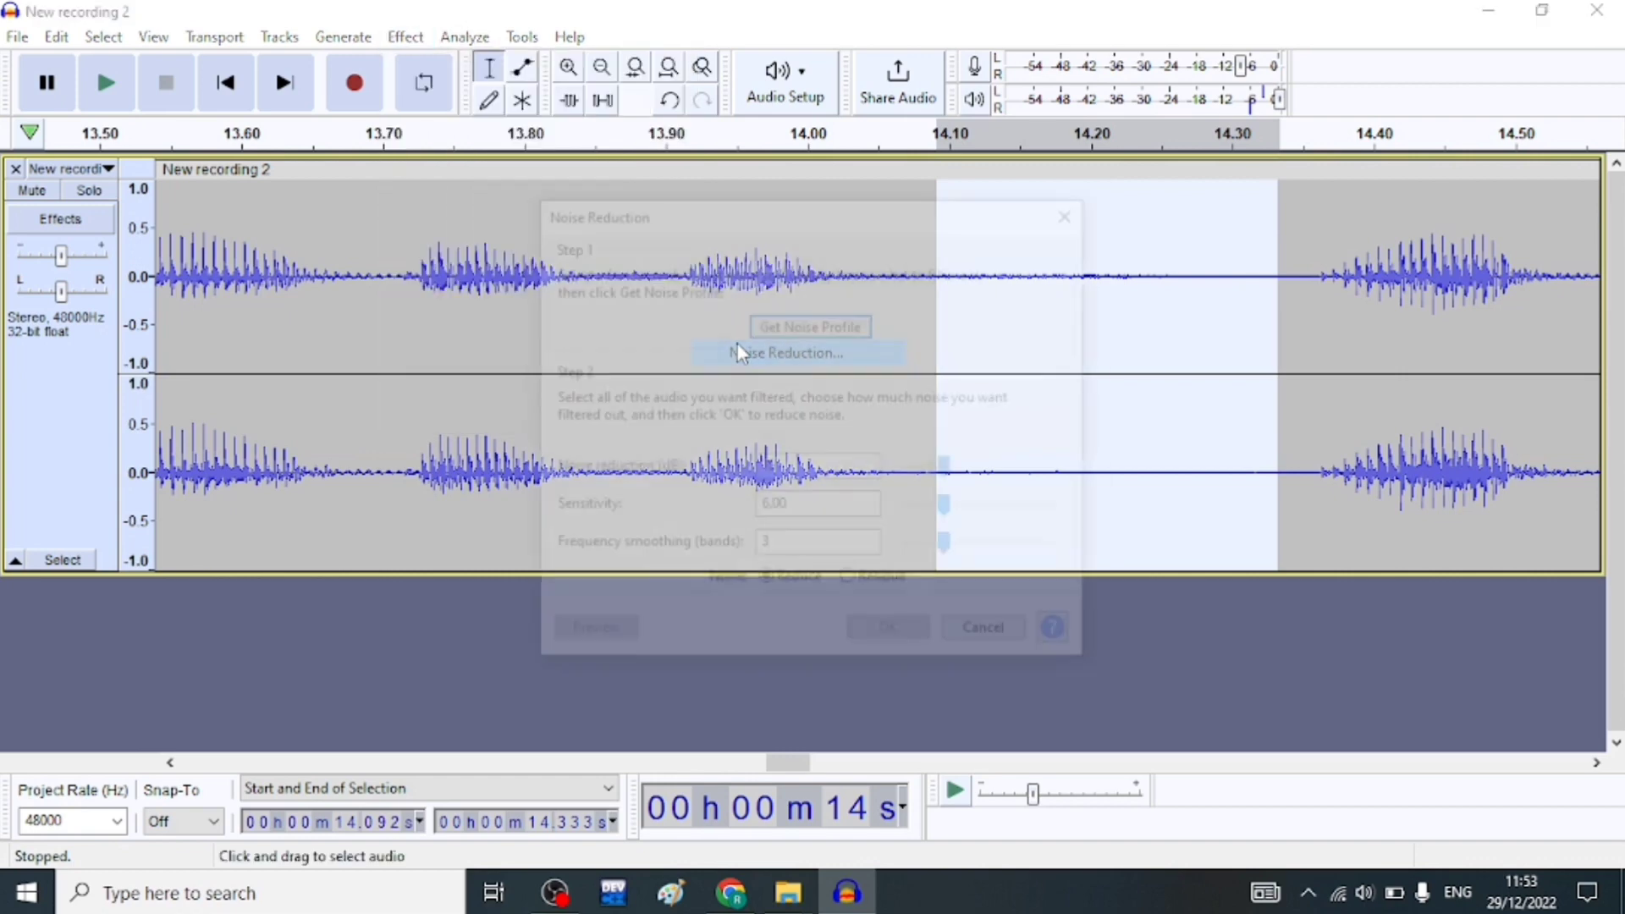
click(812, 325)
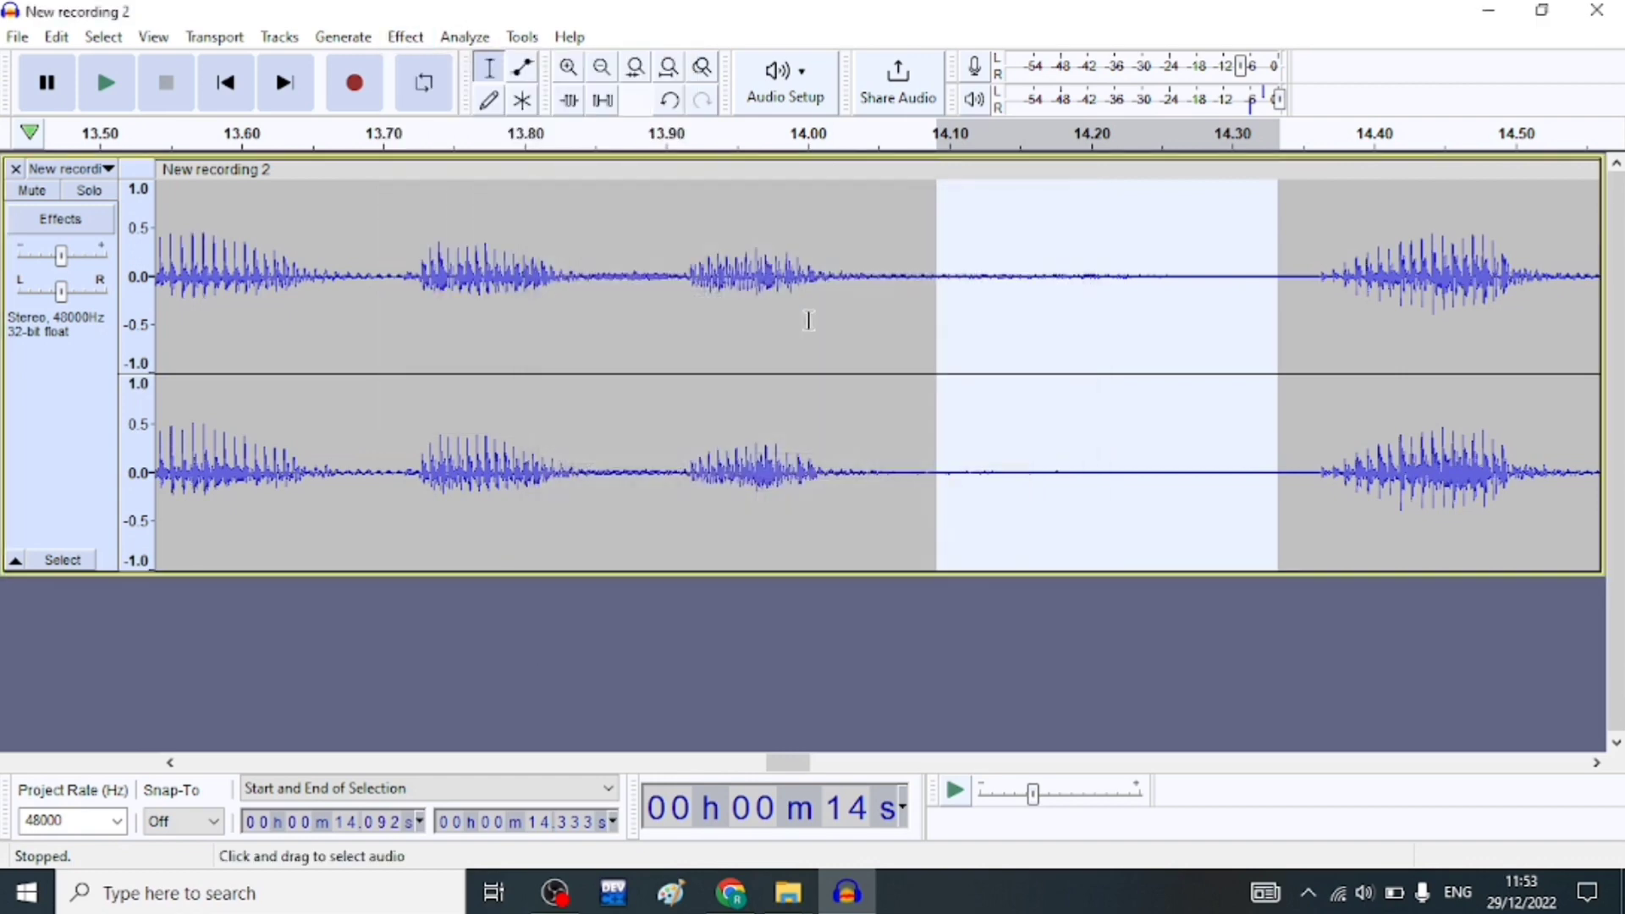
Step: Select the entire recording and apply Noise Reduction to it
click(749, 345)
key(ctrl+a)
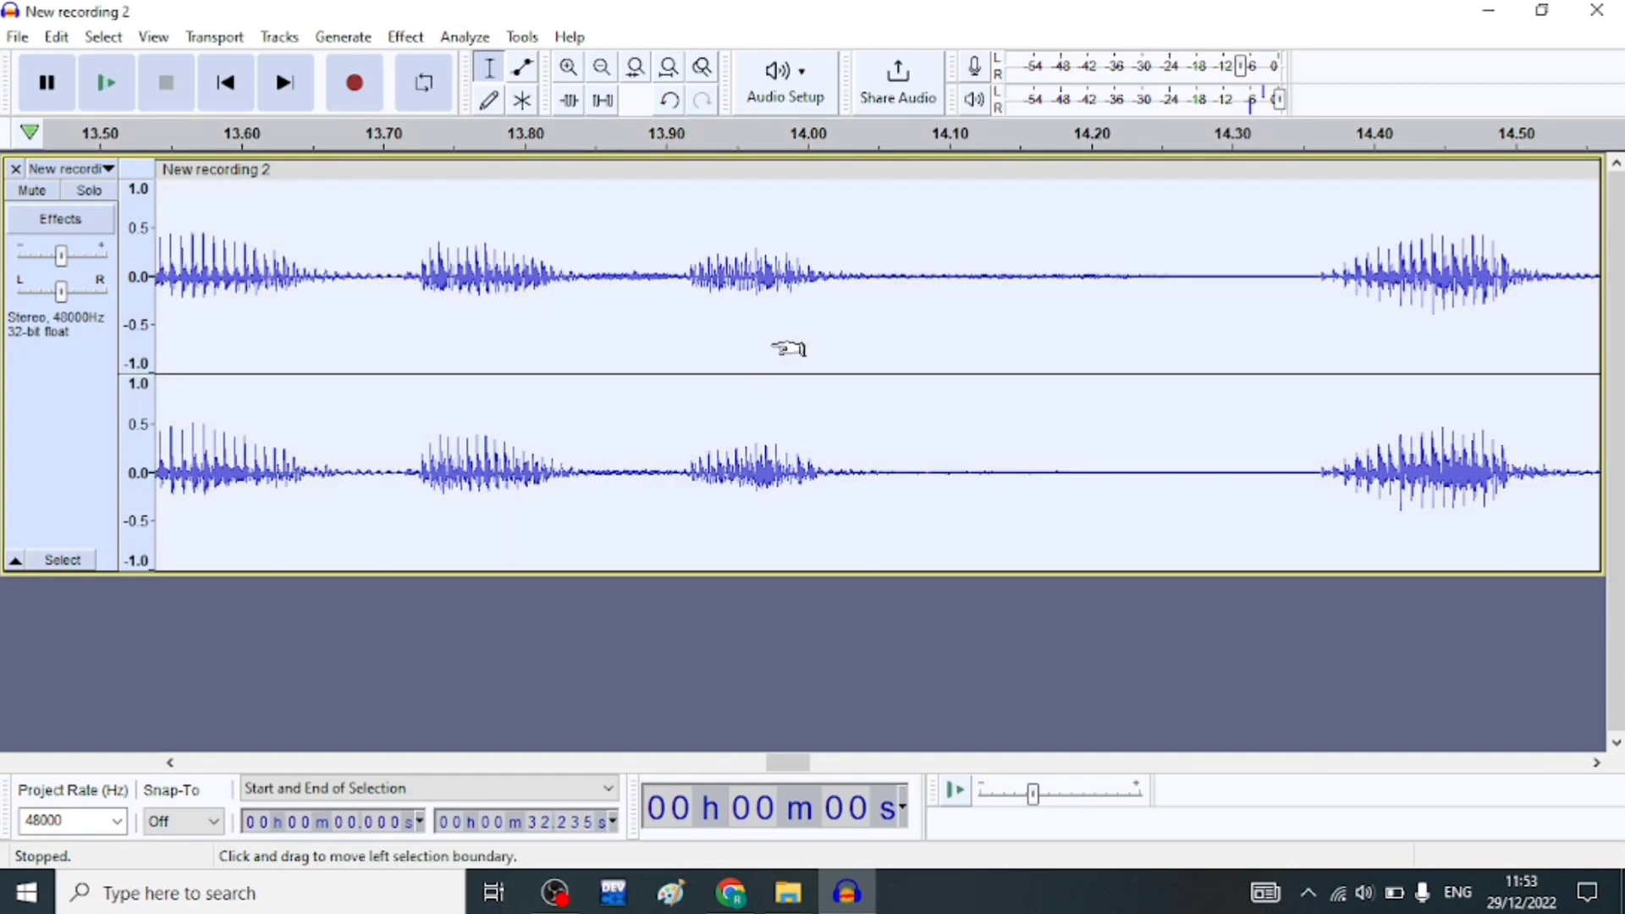
key(ctrl+r)
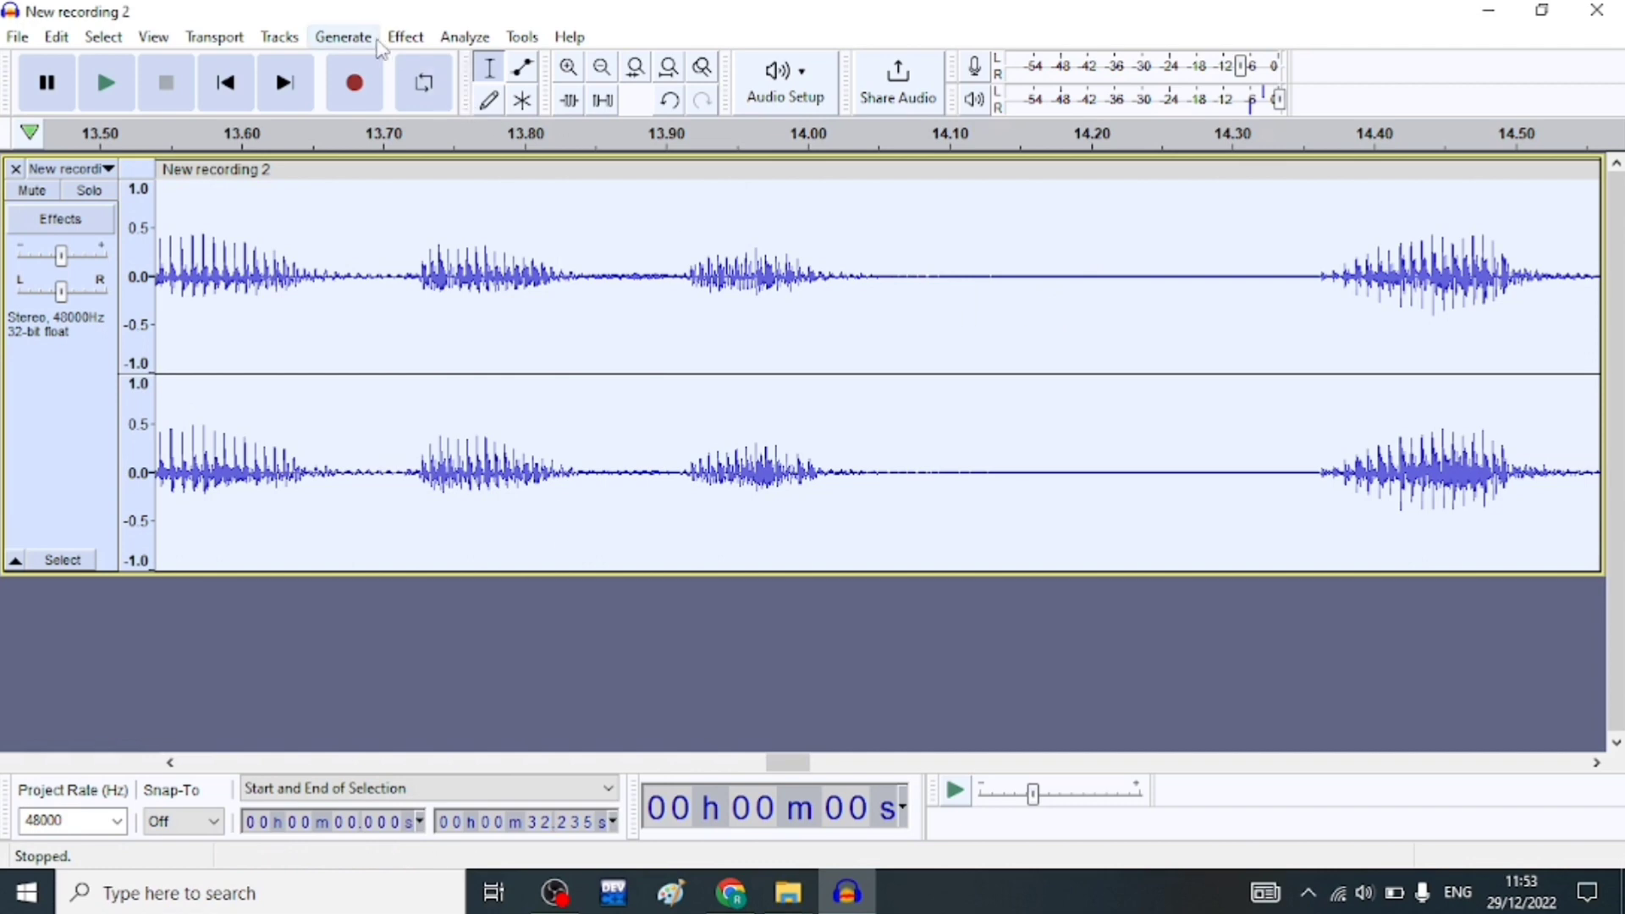
Step: Apply the Graphic EQ effect to the entire recording, keeping the existing slider curve
click(406, 39)
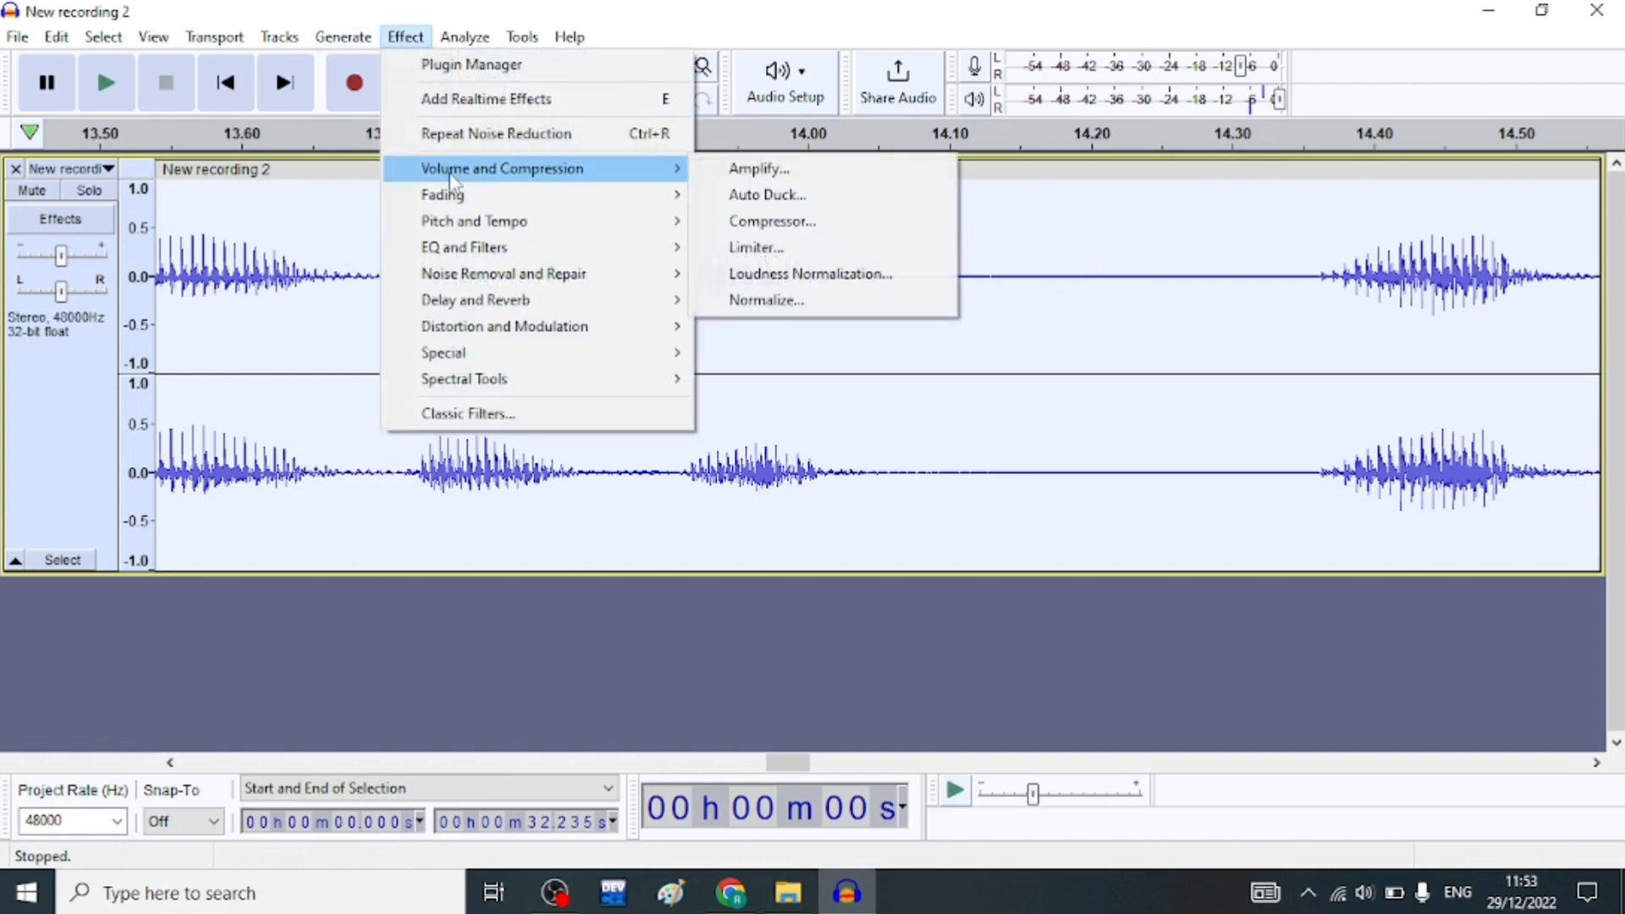
mouse_move(521, 257)
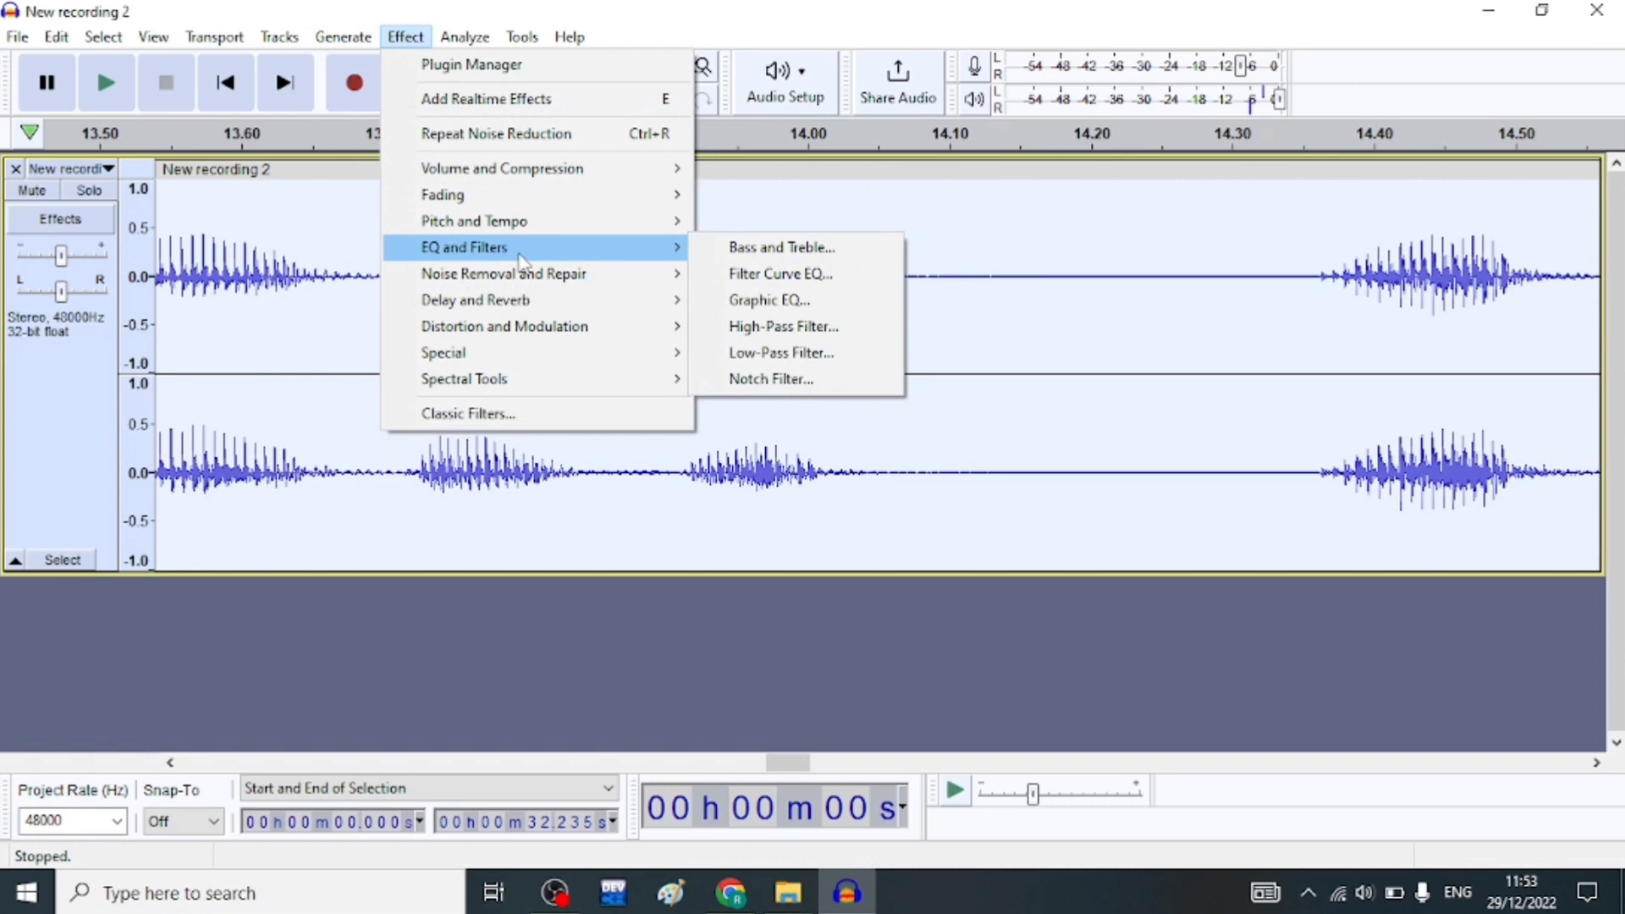
click(772, 308)
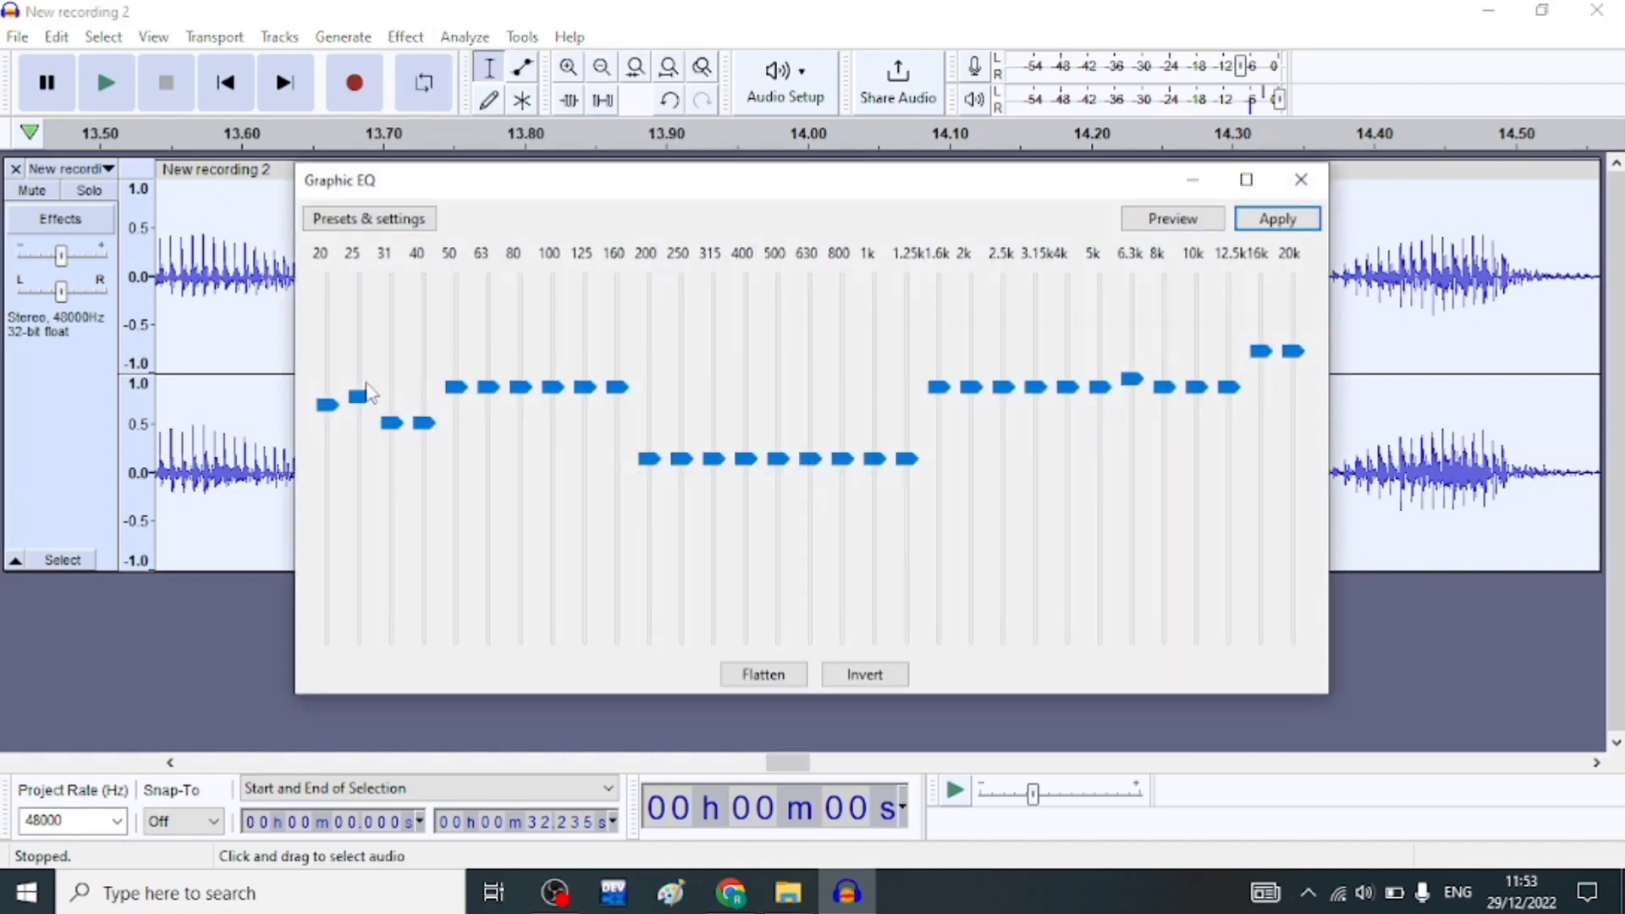
mouse_move(532, 412)
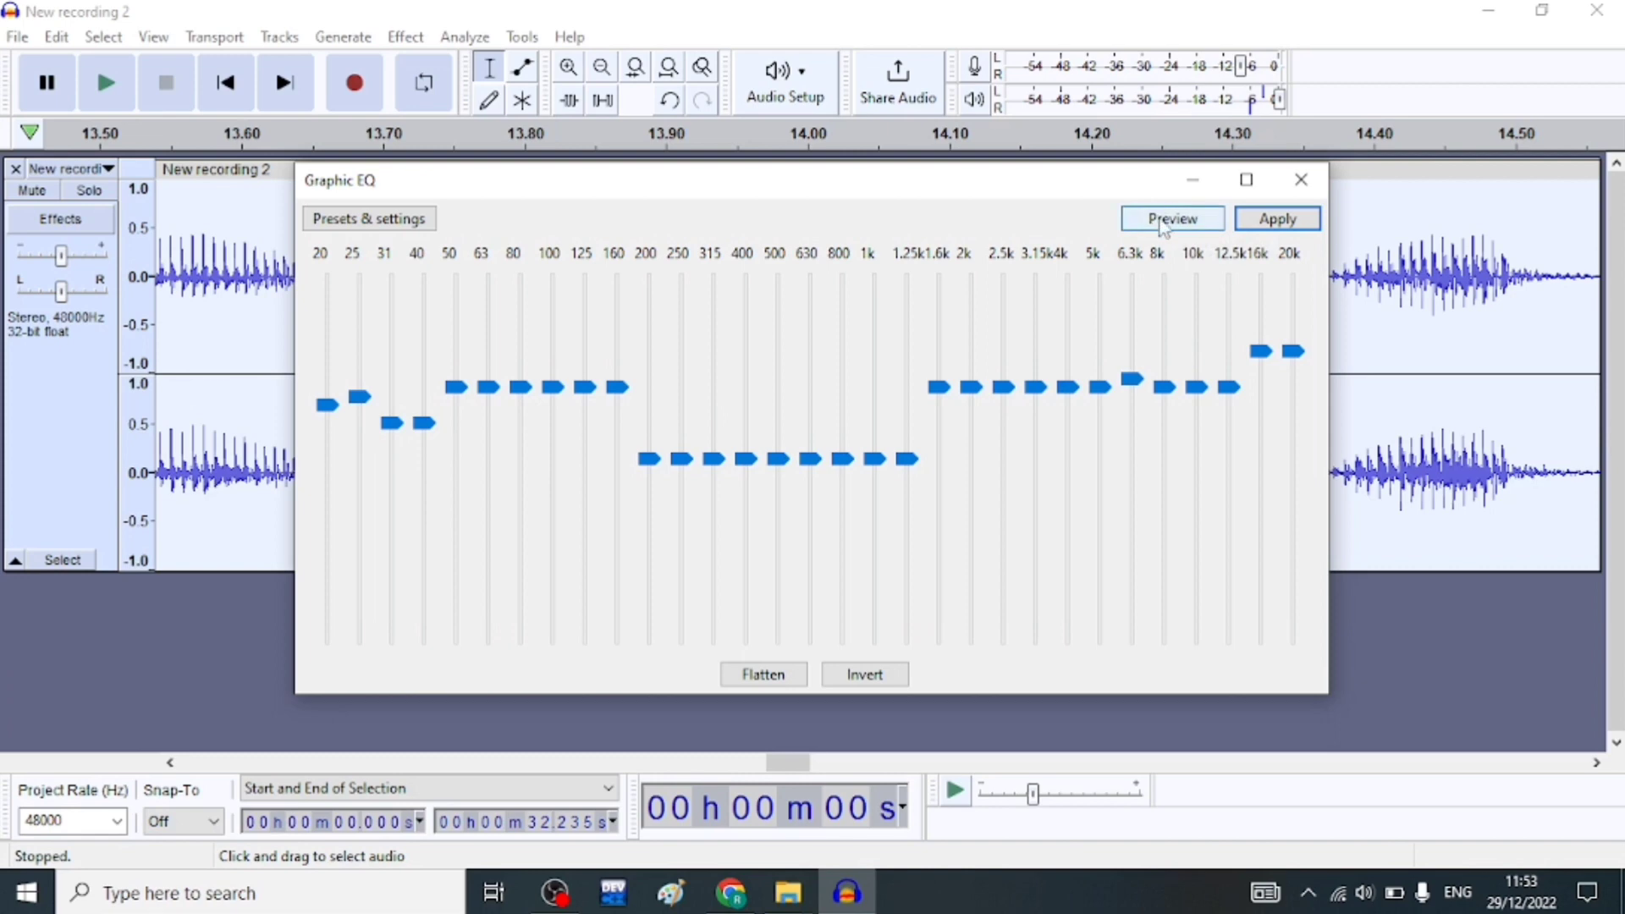
click(1290, 224)
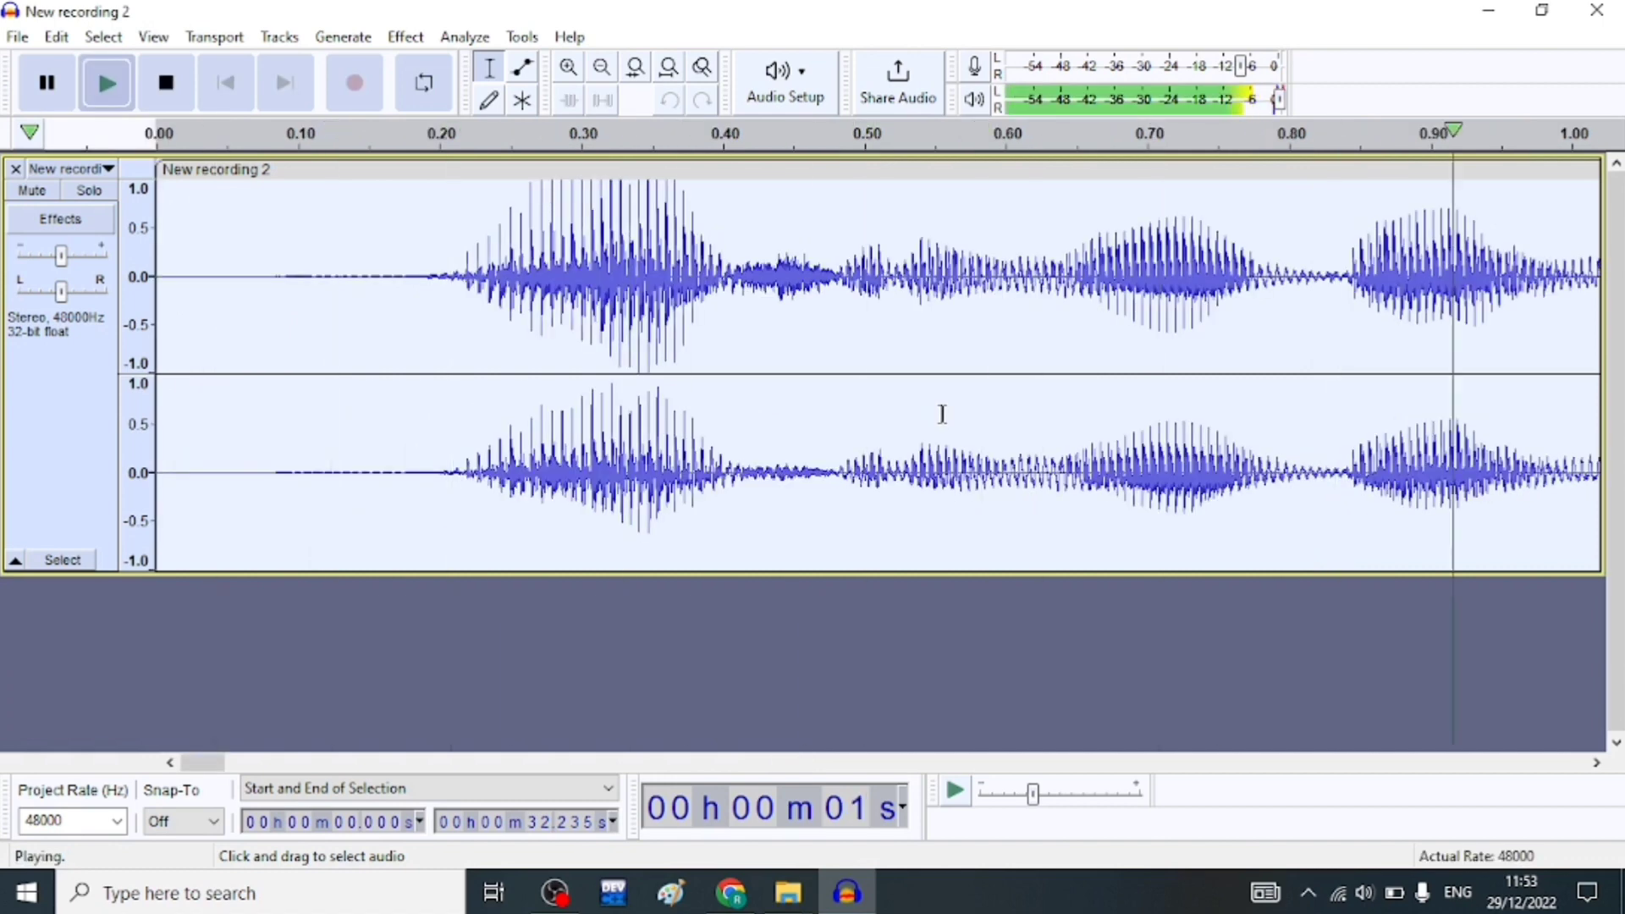
Step: Listen to the start of the equalized recording, stop playback and minimize the window
key(space)
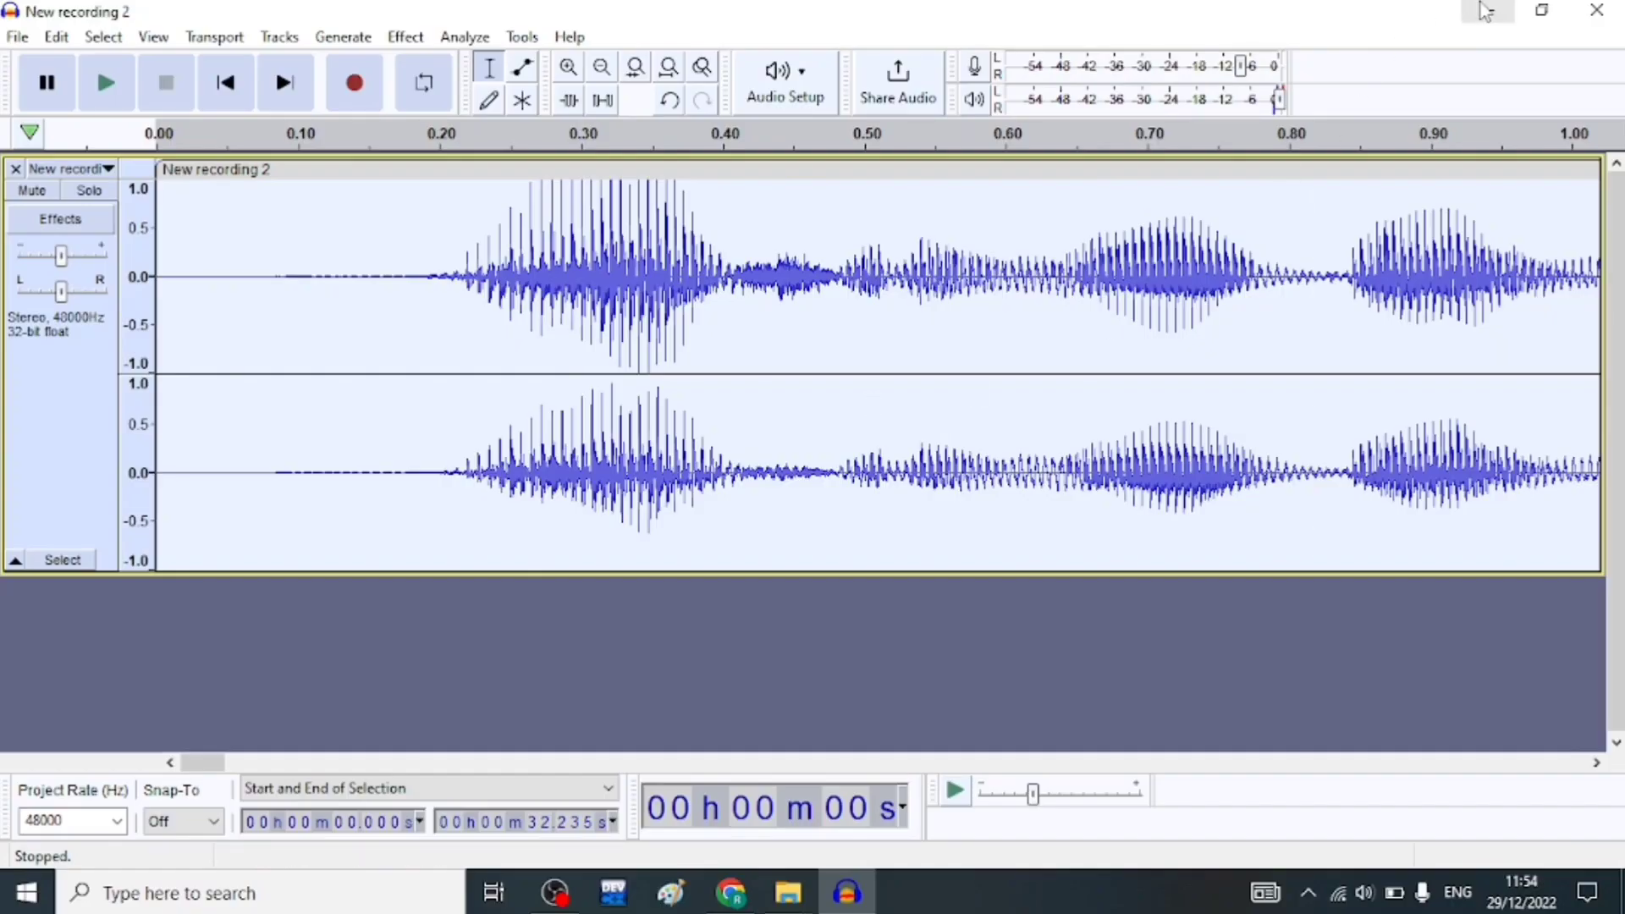
click(1491, 11)
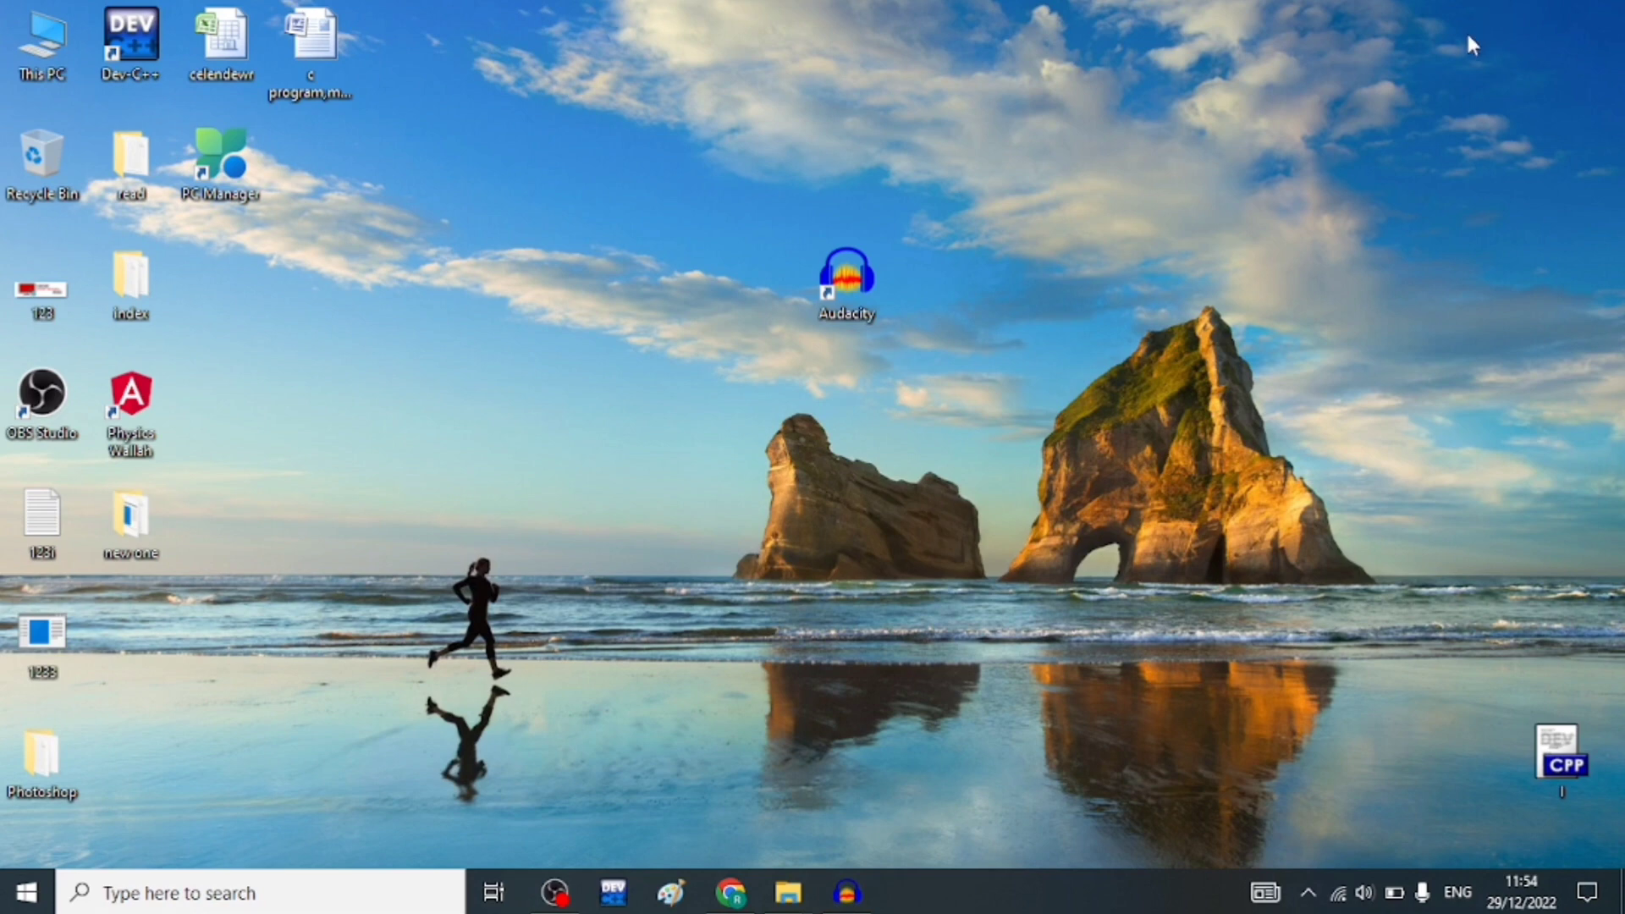